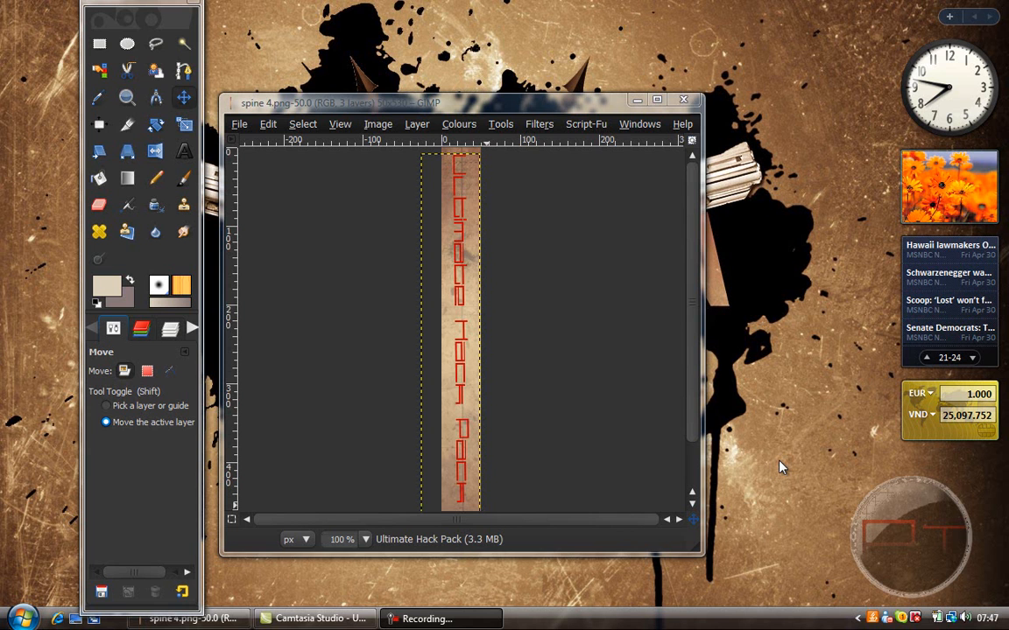
{"action": "left_click", "coordinate": [637, 99]}
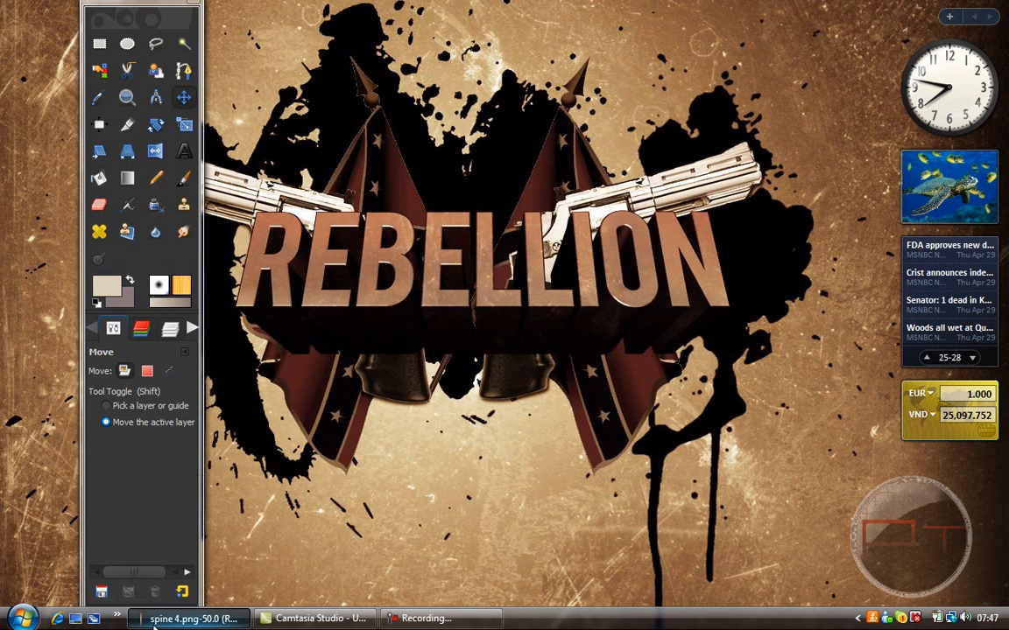
{"action": "left_click", "coordinate": [191, 618]}
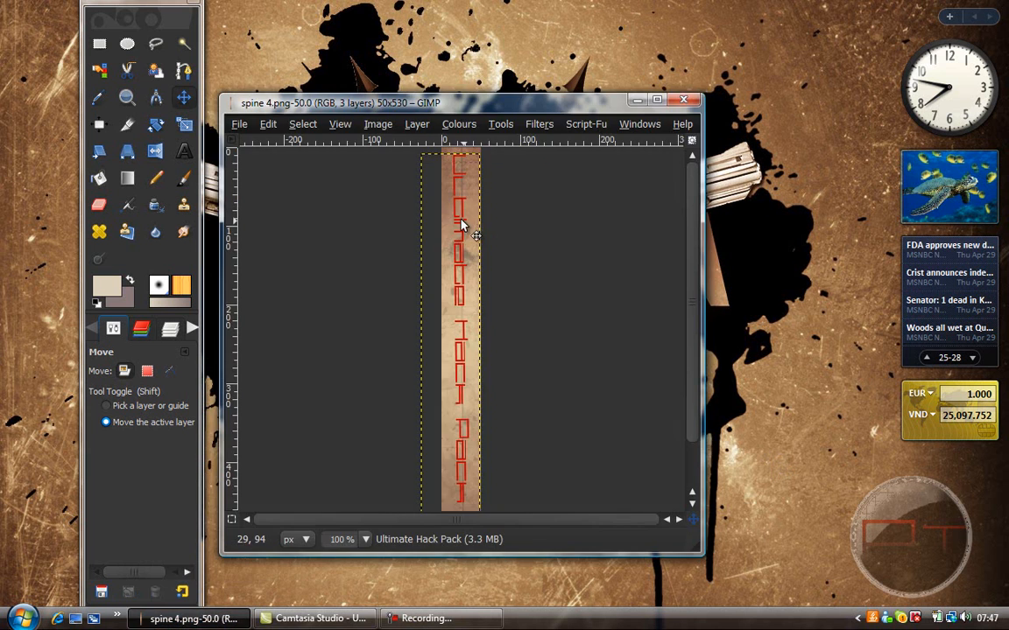
Step: Open the image cover 4.png from the Documents folder
{"action": "left_click", "coordinate": [240, 125]}
{"action": "left_click", "coordinate": [267, 175]}
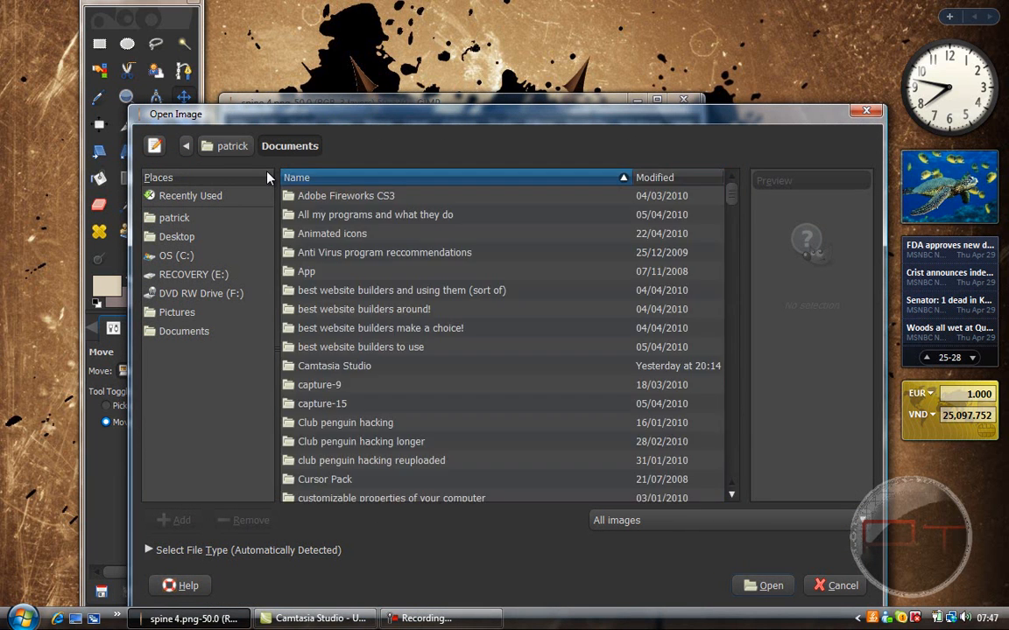
{"action": "left_click_drag", "start_coordinate": [731, 445], "coordinate": [713, 326]}
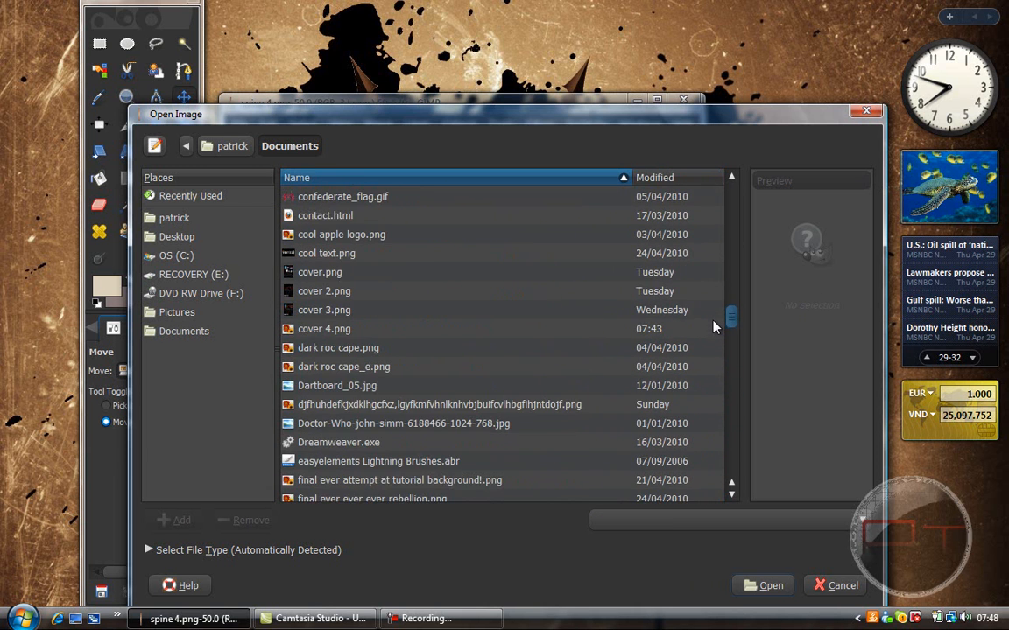
{"action": "left_click", "coordinate": [293, 330]}
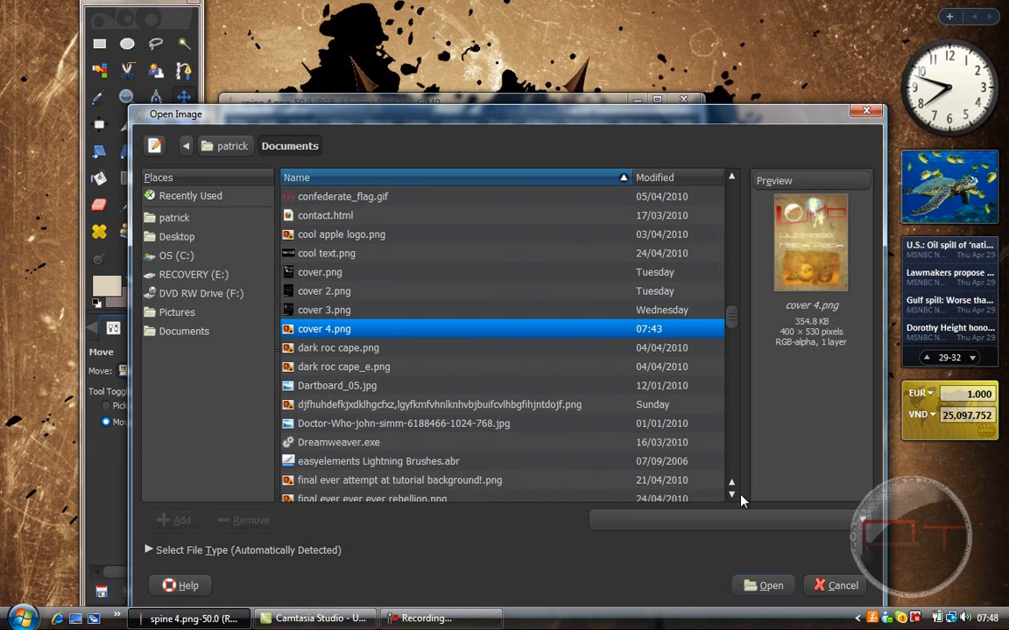
{"action": "left_click", "coordinate": [771, 585]}
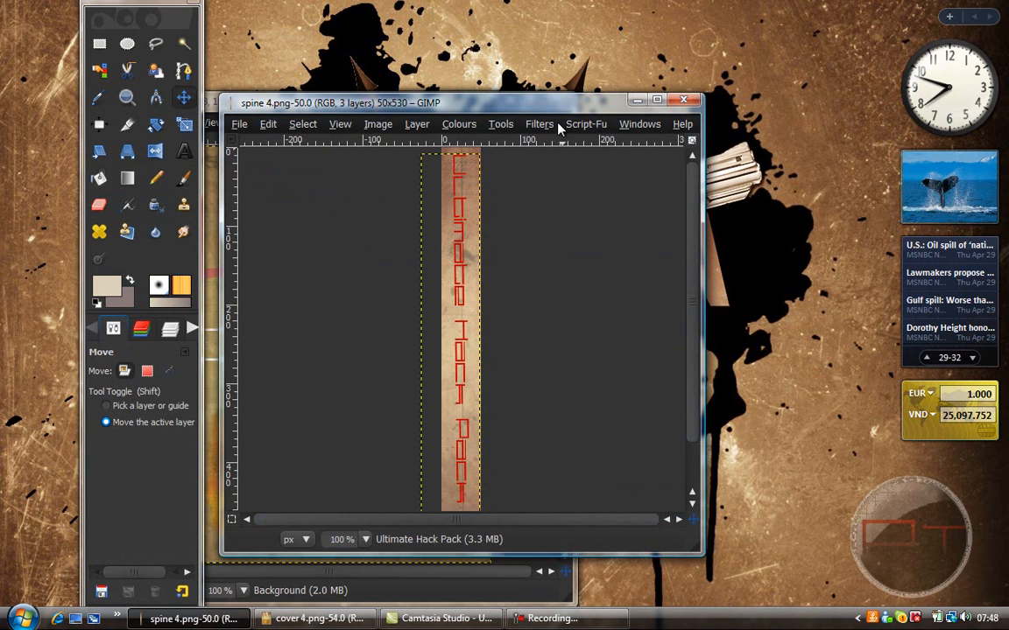
Step: Rearrange the spine and cover windows so the whole front cover is visible, and show the cover's layers
{"action": "left_click_drag", "start_coordinate": [547, 111], "coordinate": [861, 86]}
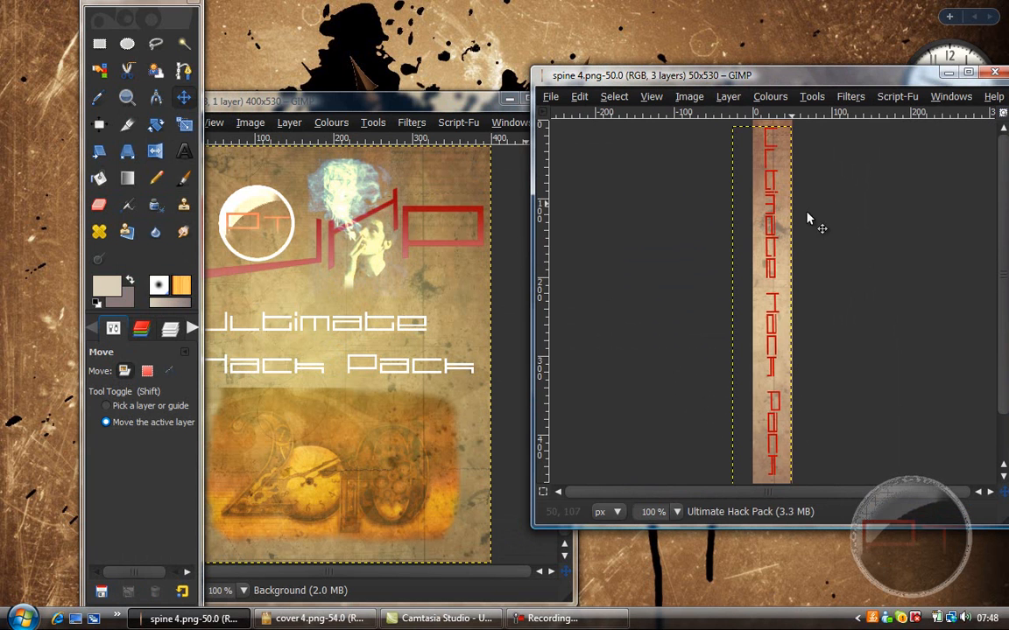
{"action": "double_click", "coordinate": [344, 93]}
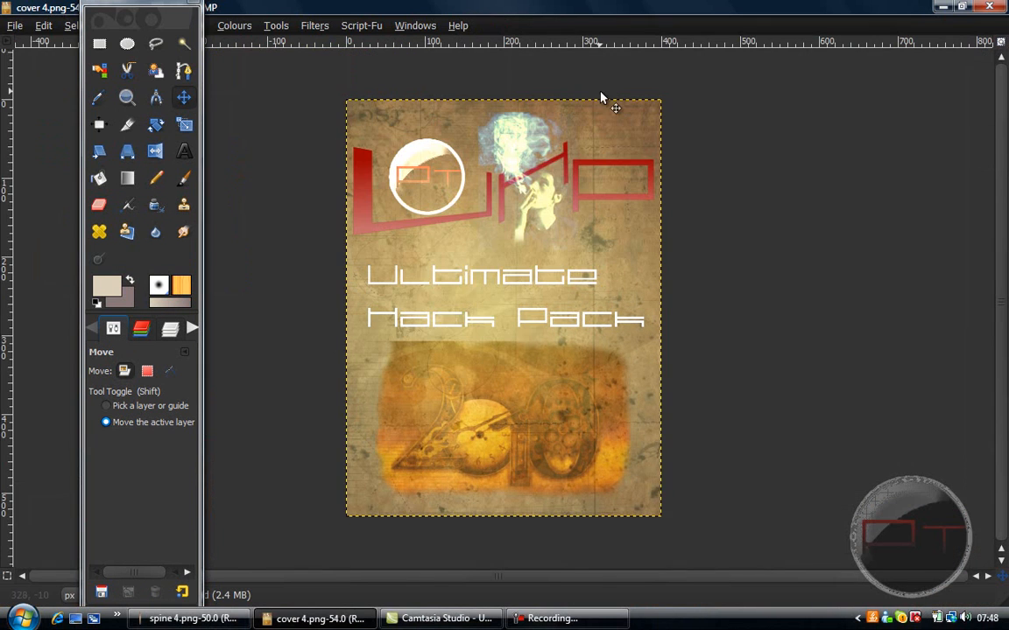
{"action": "left_click", "coordinate": [961, 6]}
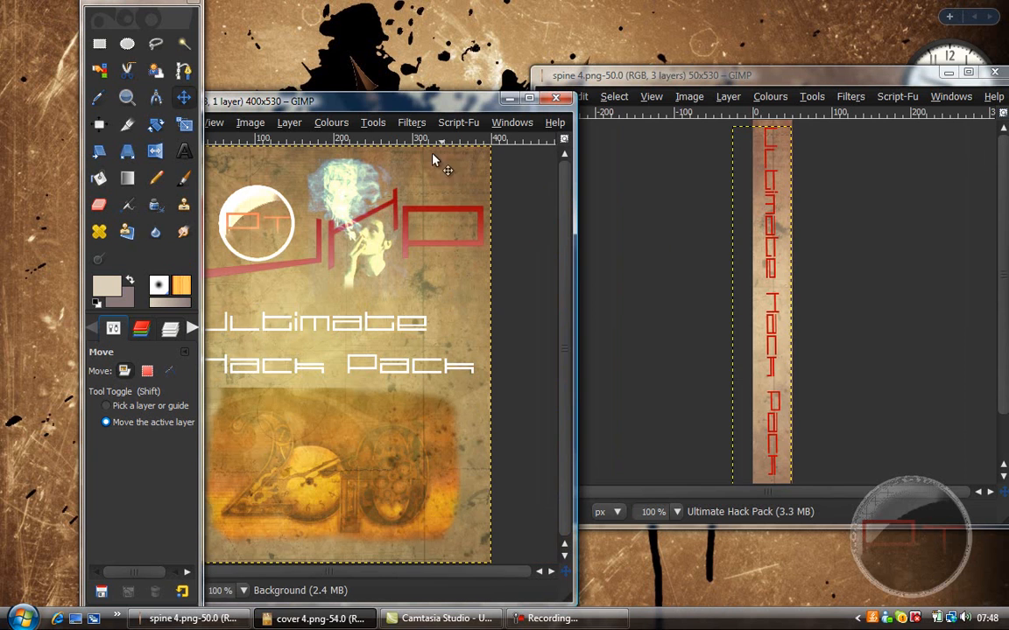
{"action": "left_click_drag", "start_coordinate": [438, 105], "coordinate": [688, 104]}
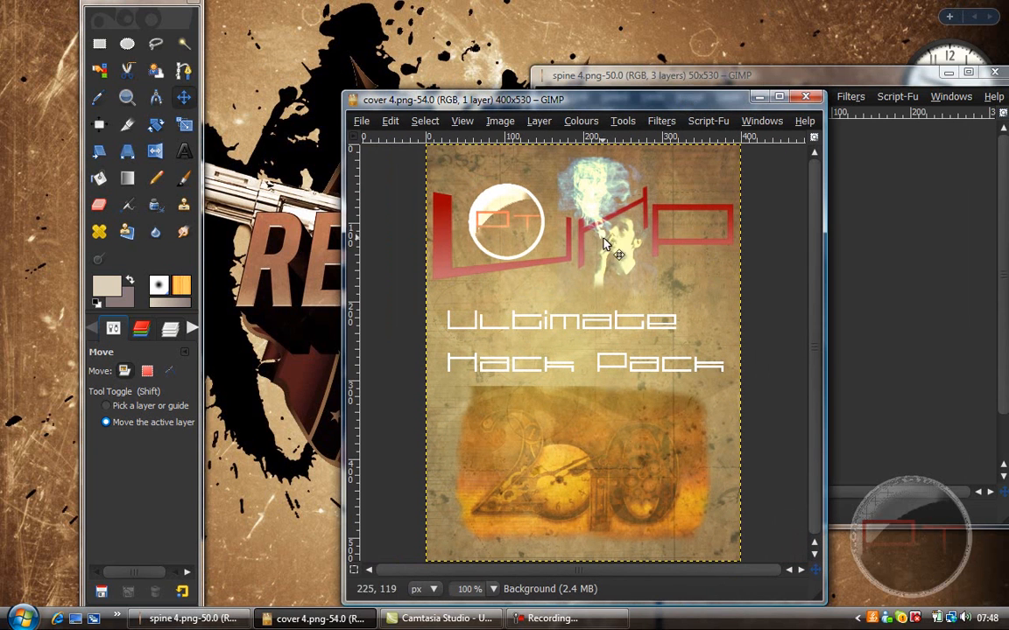
{"action": "left_click", "coordinate": [170, 329]}
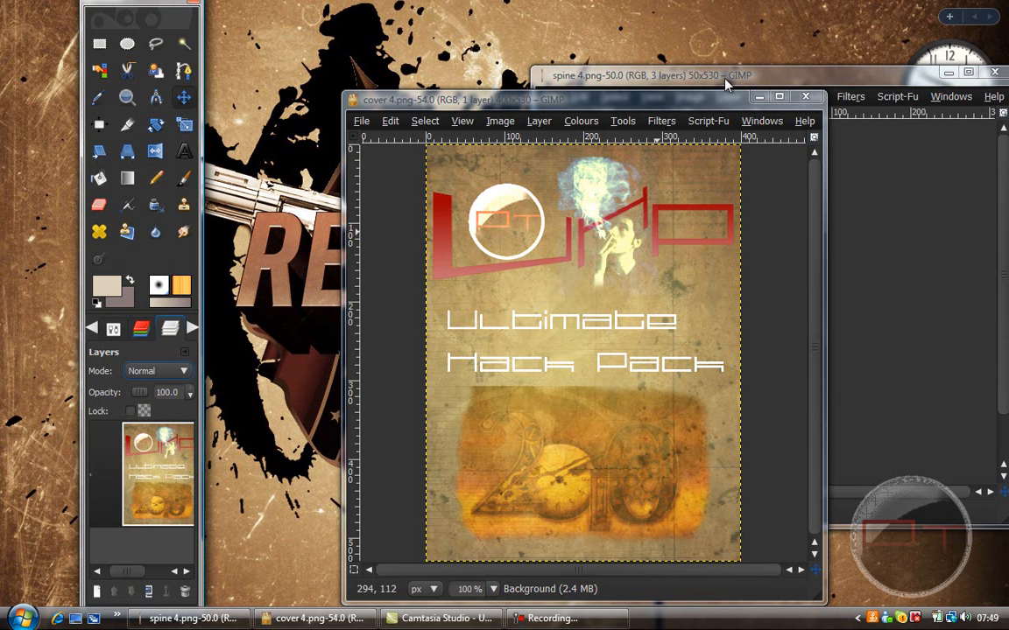
Step: Close the cover image and examine the spine image's layers down to the Background layer
{"action": "left_click", "coordinate": [807, 98]}
{"action": "left_click", "coordinate": [835, 75]}
{"action": "left_click_drag", "start_coordinate": [836, 81], "coordinate": [708, 80]}
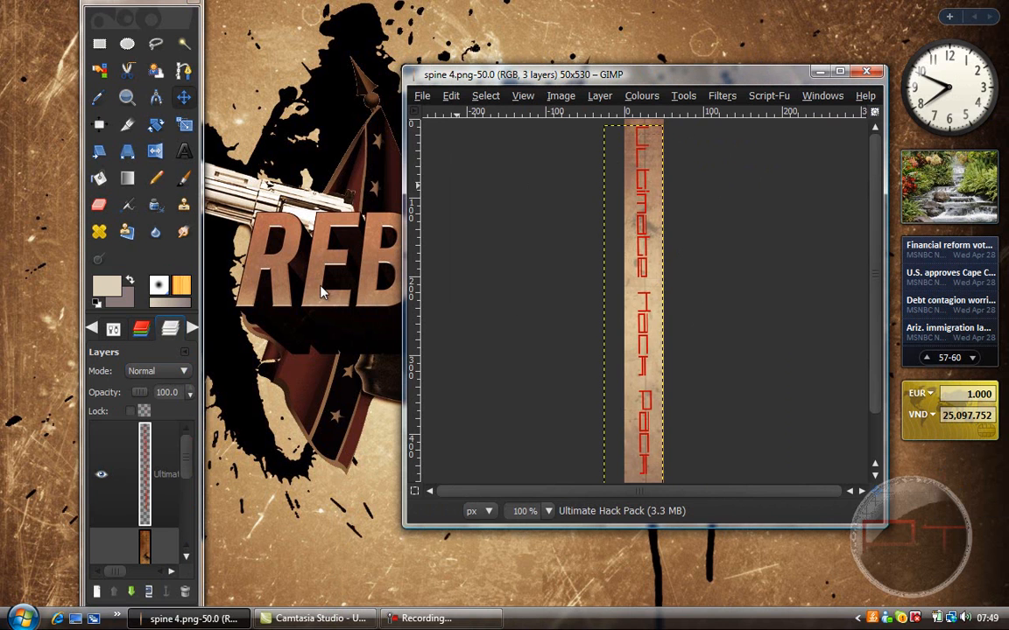
{"action": "left_click_drag", "start_coordinate": [185, 465], "coordinate": [185, 517]}
{"action": "left_click", "coordinate": [174, 484]}
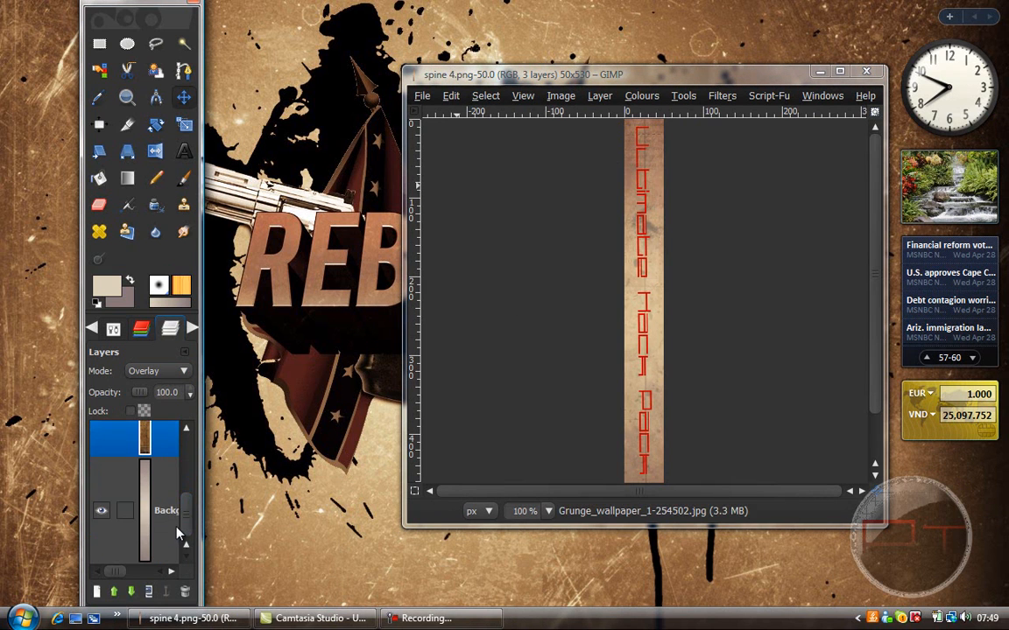
{"action": "left_click", "coordinate": [137, 478]}
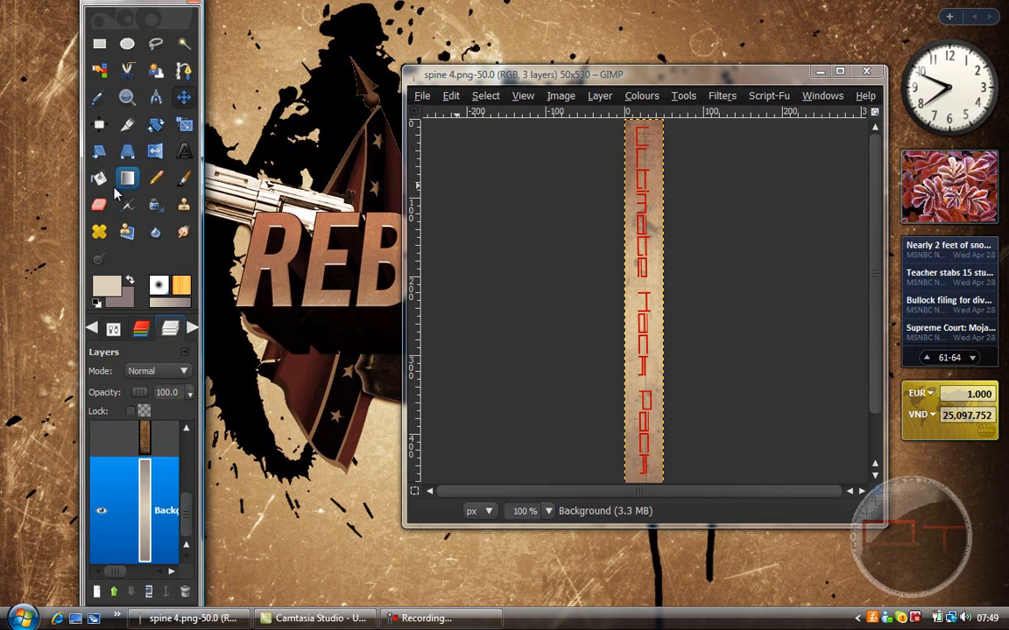
Step: Close the spine image and create a new image 1280 pixels wide and 800 pixels high
{"action": "left_click", "coordinate": [866, 70]}
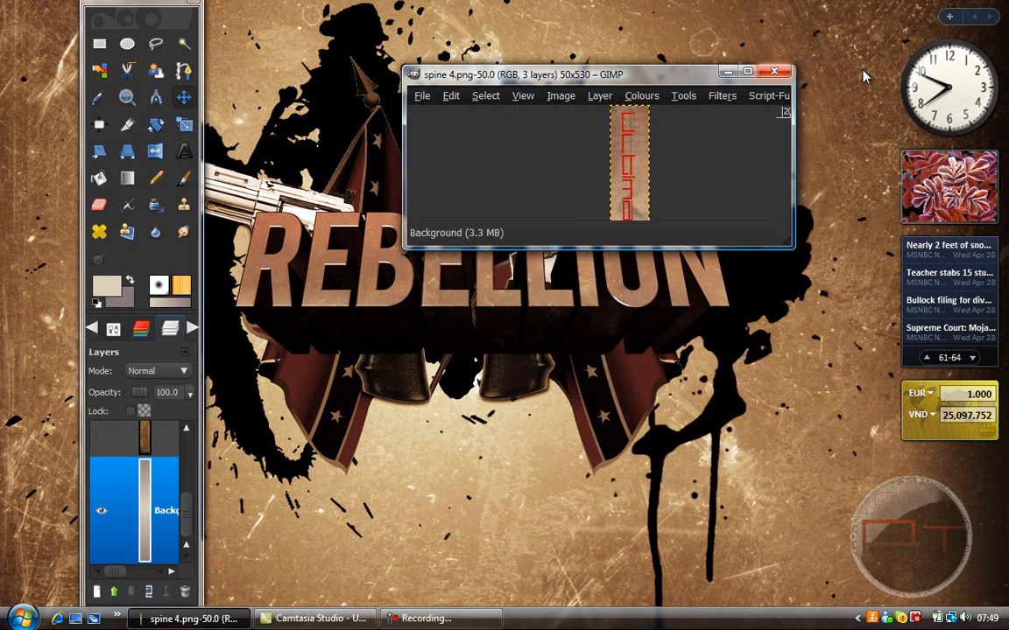
{"action": "left_click_drag", "start_coordinate": [494, 72], "coordinate": [408, 49]}
{"action": "left_click", "coordinate": [337, 73]}
{"action": "left_click", "coordinate": [352, 91]}
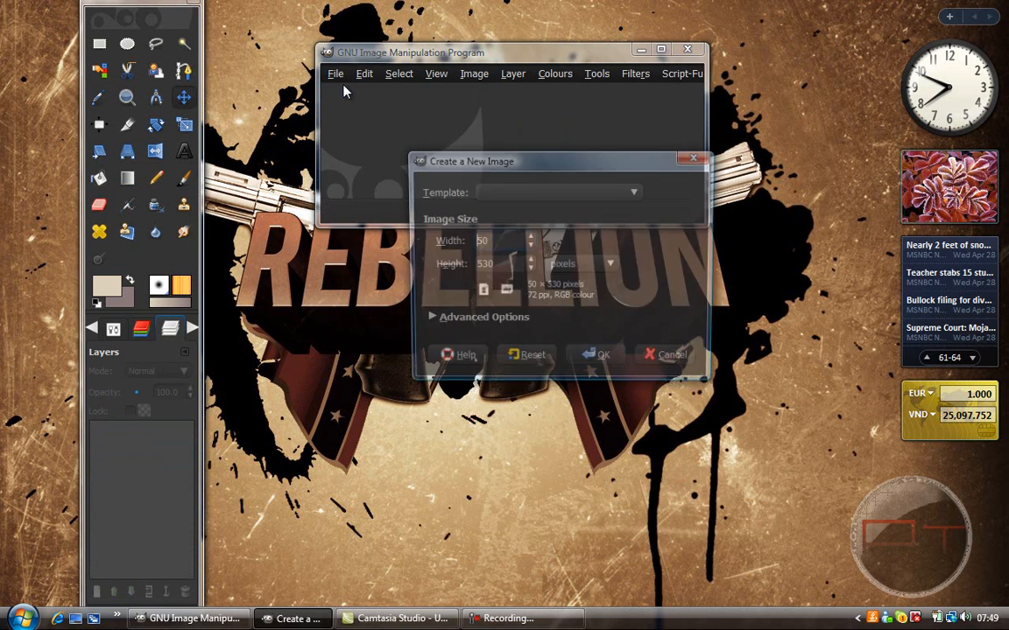
{"action": "left_click", "coordinate": [514, 239]}
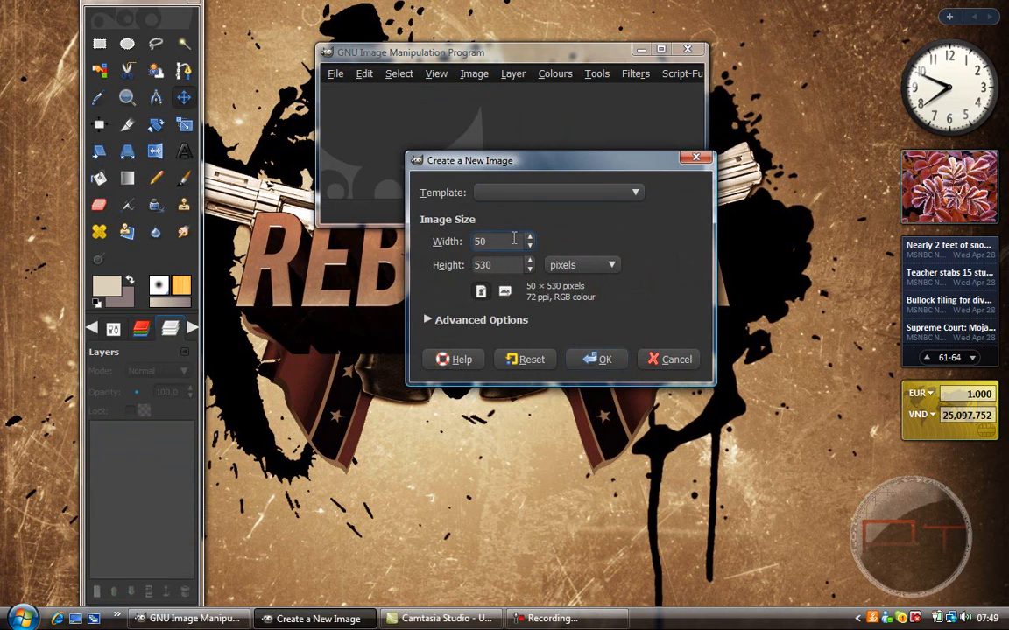
{"action": "type", "text": "12"}
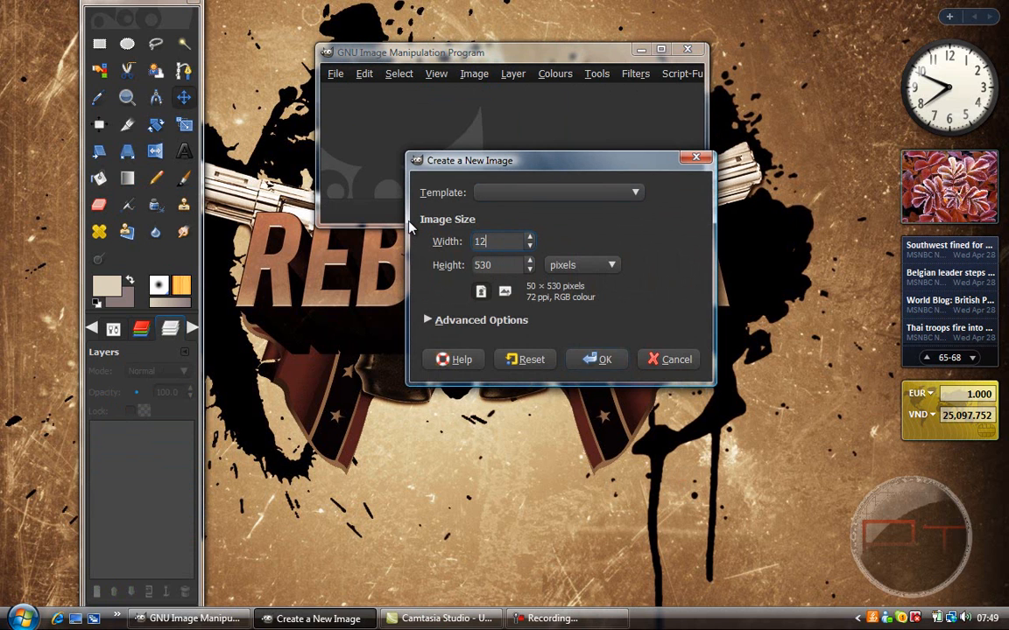
{"action": "type", "text": "80"}
{"action": "key", "text": "Tab"}
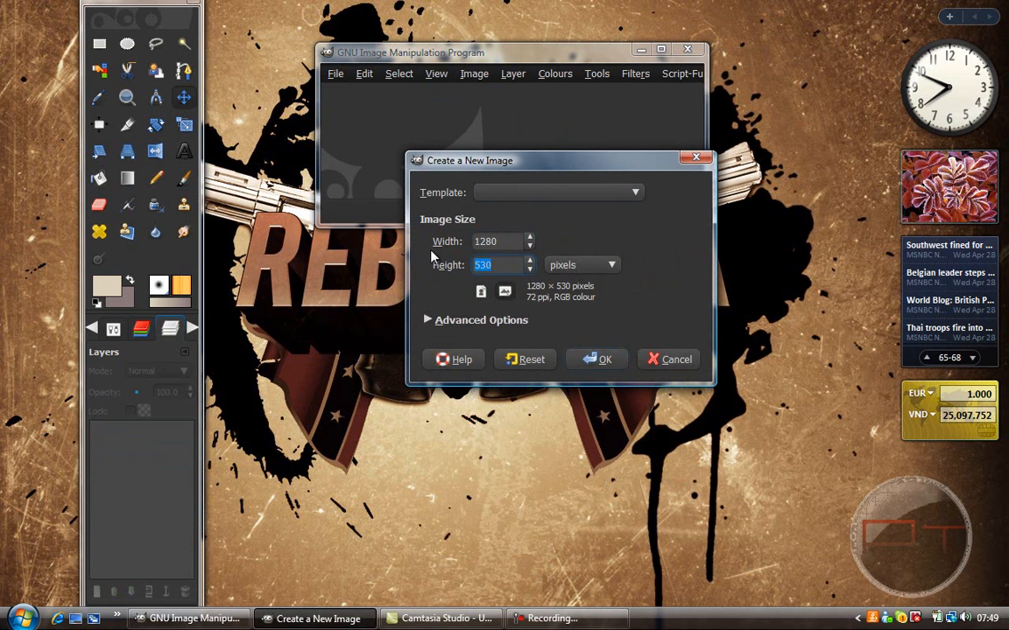
{"action": "type", "text": "800"}
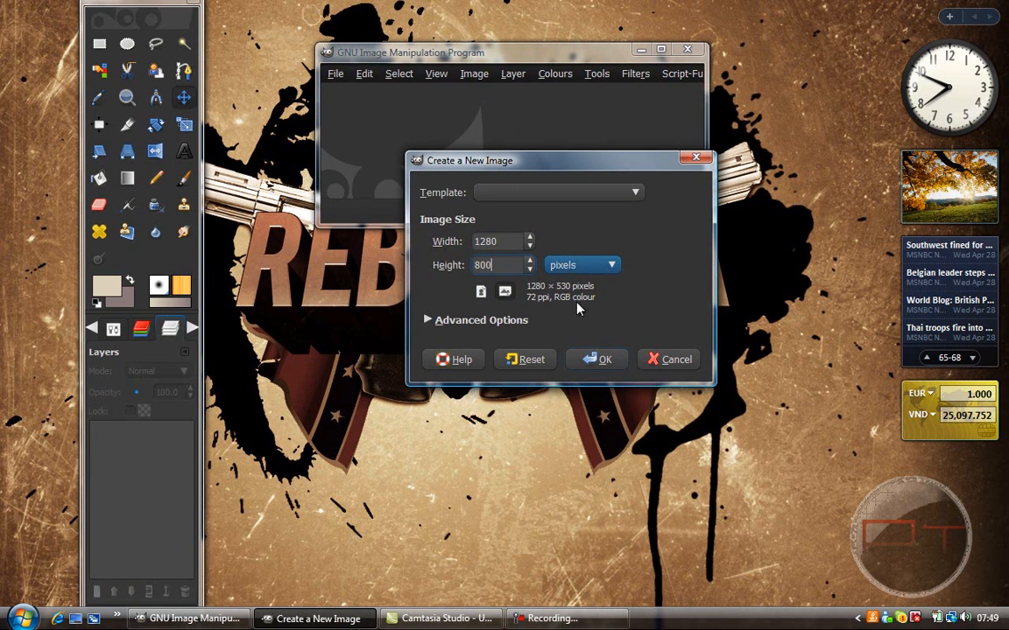
{"action": "left_click", "coordinate": [597, 357]}
{"action": "left_click_drag", "start_coordinate": [632, 58], "coordinate": [540, 53]}
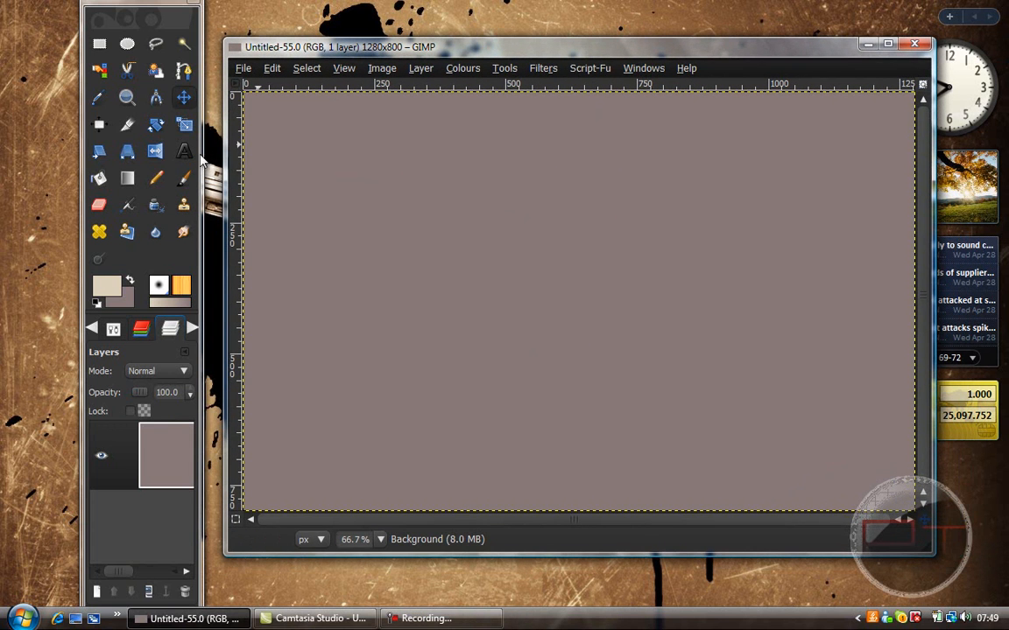
Step: Reset the colours to default black and white and fill the canvas with black using Bucket Fill
{"action": "left_click", "coordinate": [119, 183]}
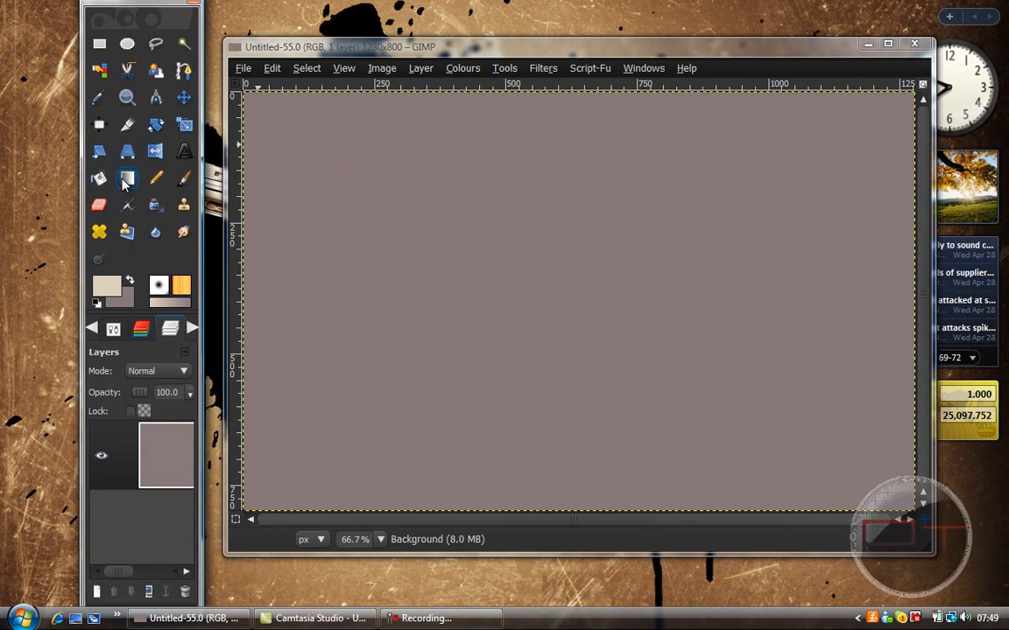
{"action": "left_click", "coordinate": [99, 177]}
{"action": "left_click", "coordinate": [97, 302]}
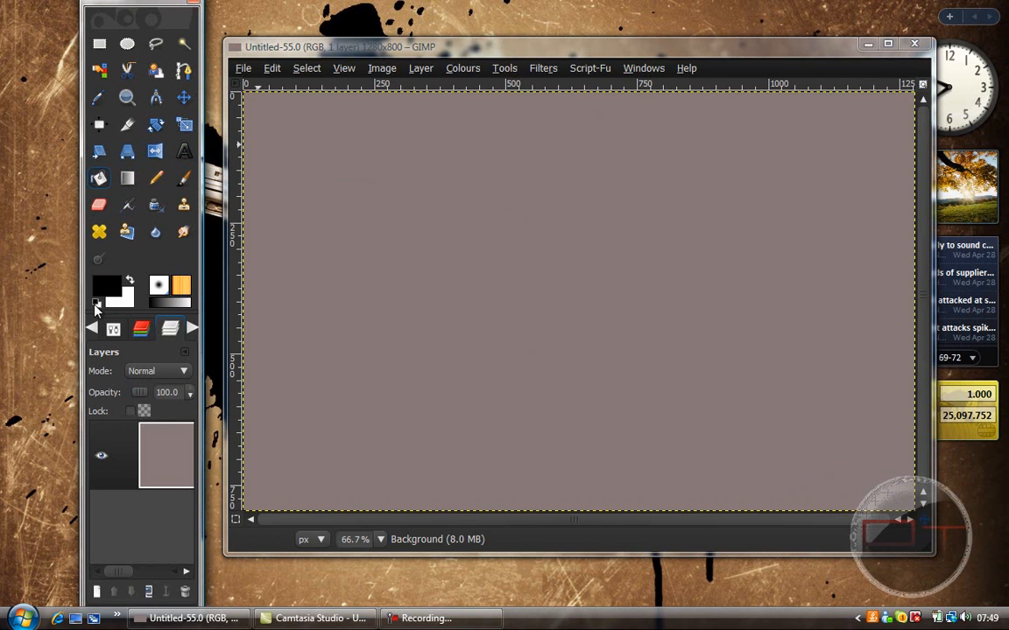
{"action": "left_click", "coordinate": [293, 275]}
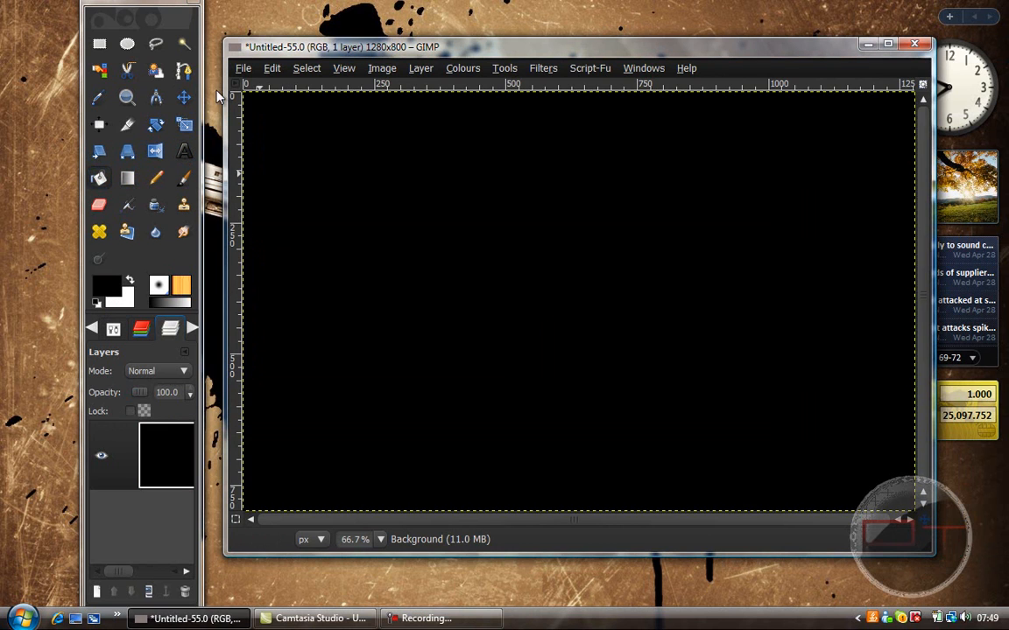
Step: Add cover 4.png as a new layer and move it slightly above the canvas centre
{"action": "key", "text": "m"}
{"action": "left_click", "coordinate": [241, 69]}
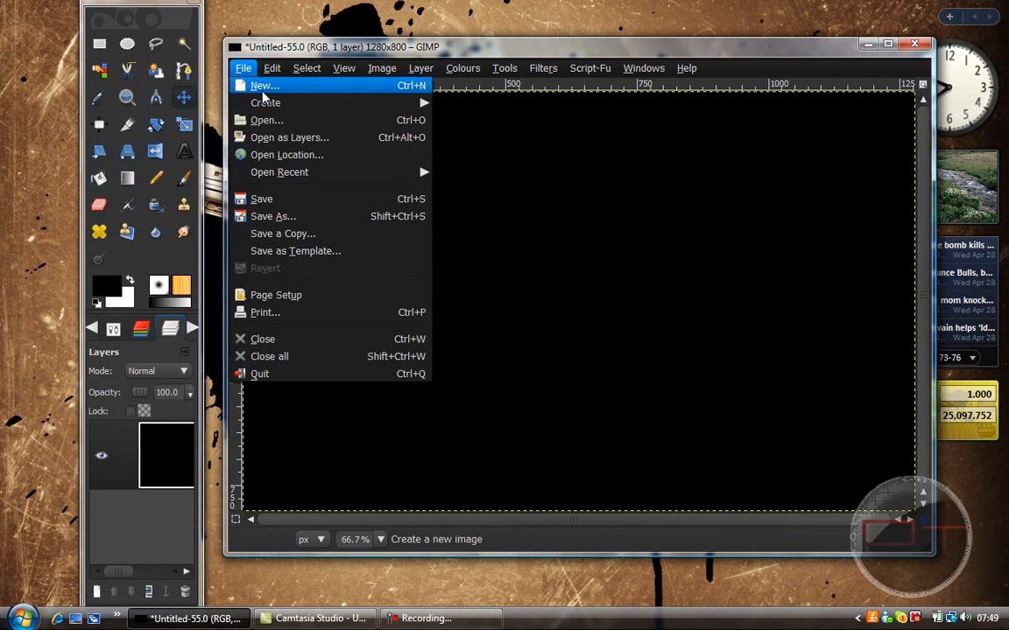
{"action": "left_click", "coordinate": [291, 138]}
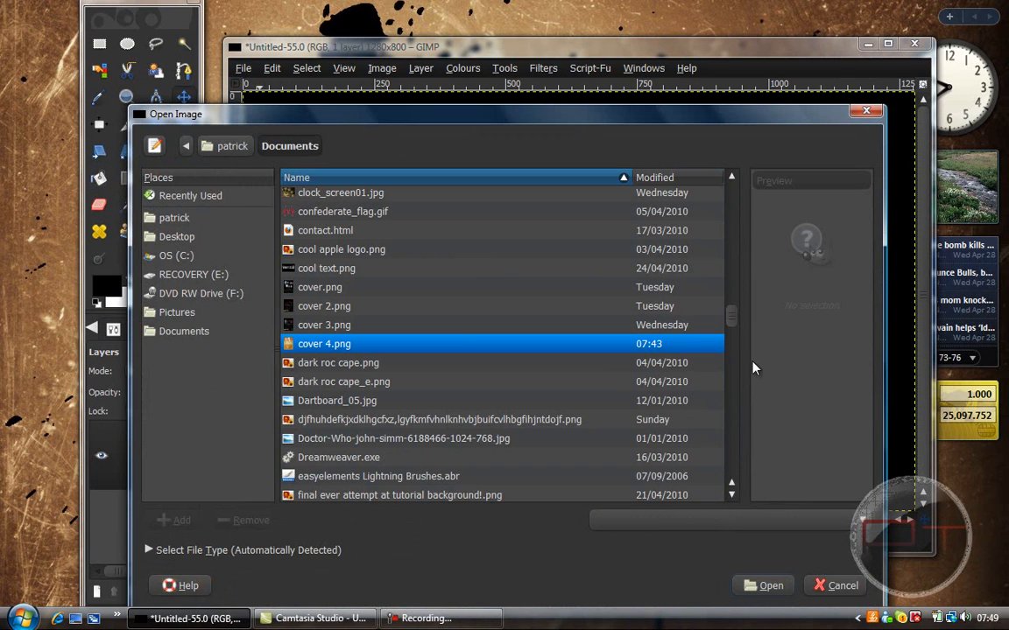
{"action": "left_click", "coordinate": [766, 585]}
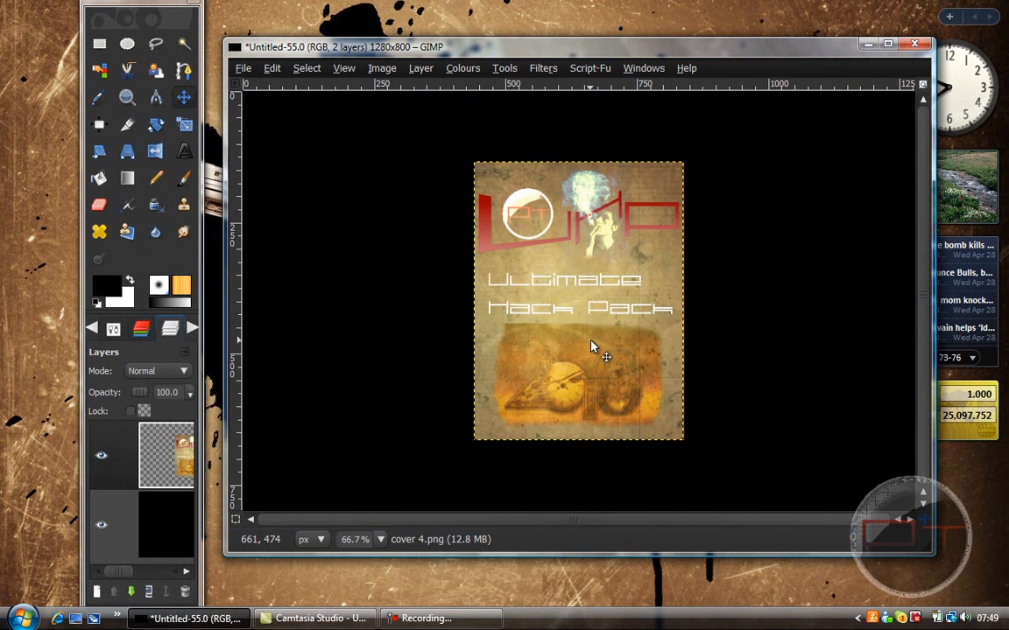
{"action": "left_click_drag", "start_coordinate": [592, 344], "coordinate": [596, 331]}
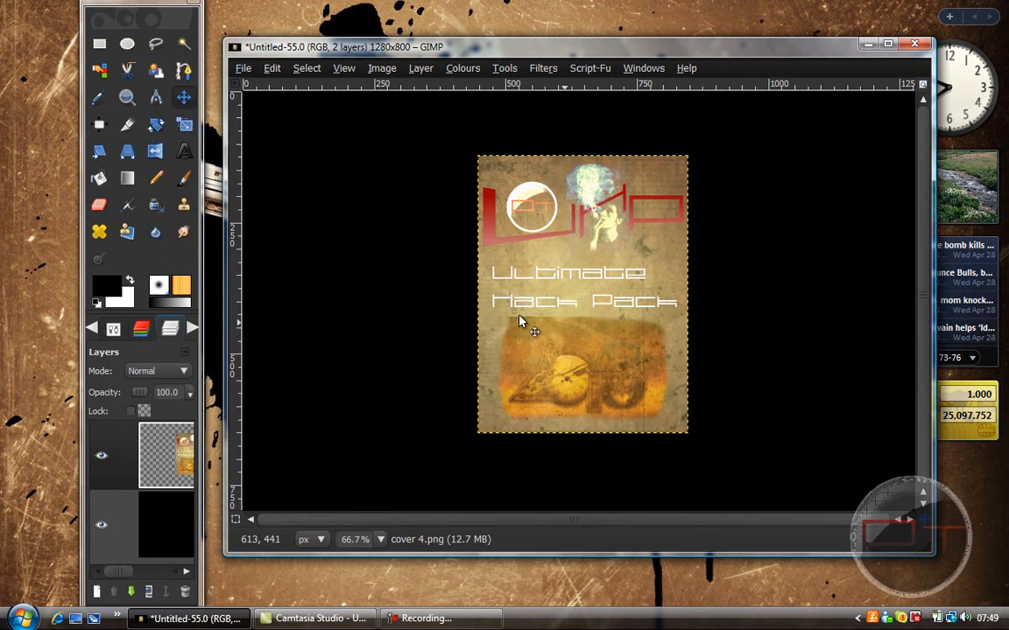
Step: Add spine 4.png as a new layer and move it just left of the front cover
{"action": "left_click", "coordinate": [242, 68]}
{"action": "left_click", "coordinate": [270, 126]}
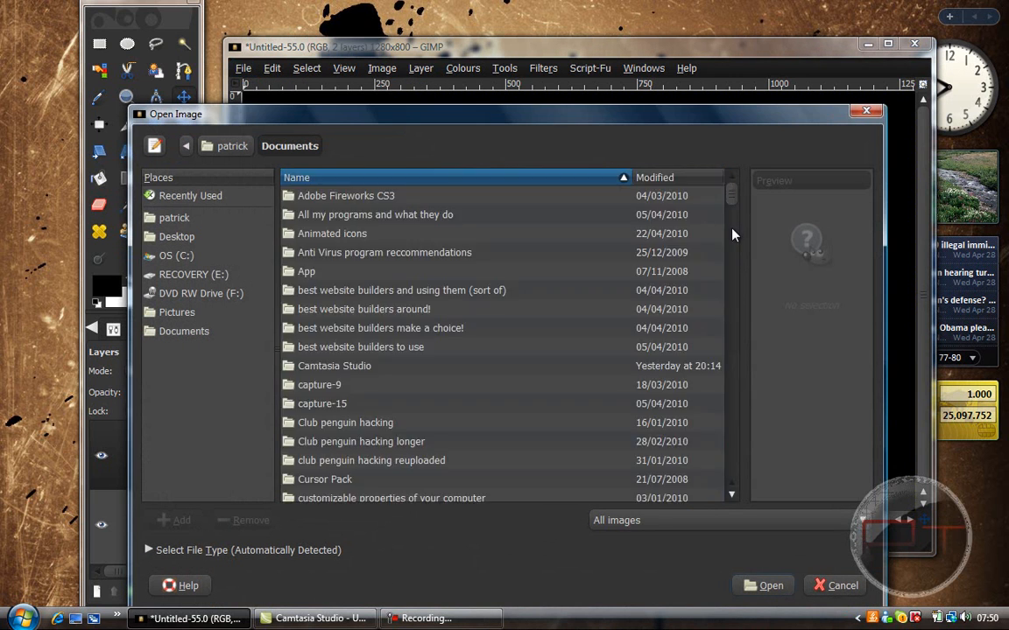
{"action": "left_click_drag", "start_coordinate": [733, 313], "coordinate": [762, 438]}
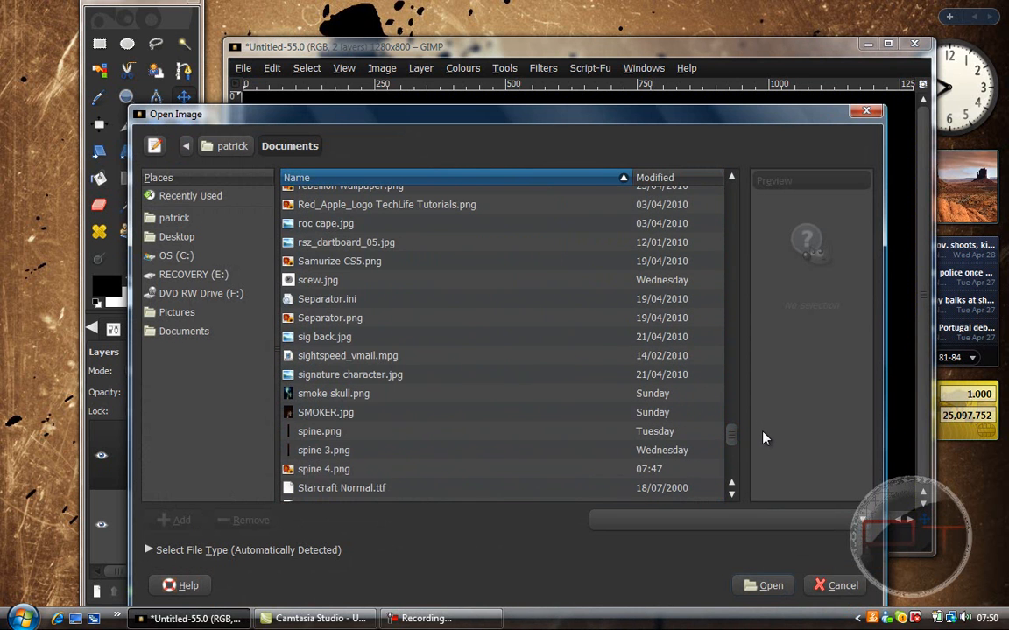
{"action": "left_click", "coordinate": [338, 470]}
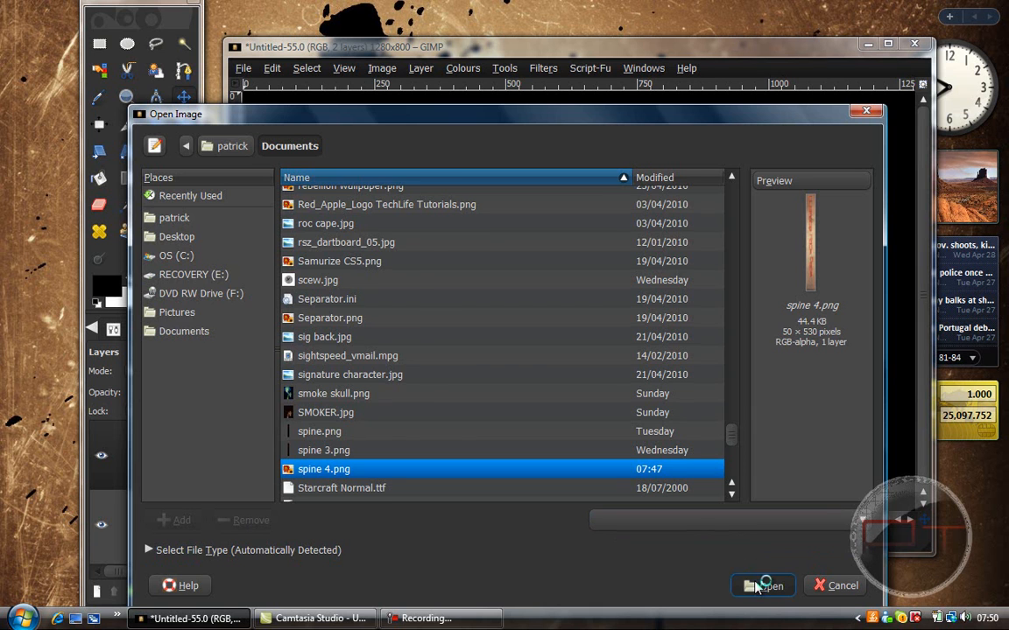
{"action": "left_click", "coordinate": [763, 586]}
{"action": "left_click_drag", "start_coordinate": [575, 329], "coordinate": [455, 321]}
Step: Nudge the spine layer right until it touches the front cover's left edge, with both top edges aligned
{"action": "left_click", "coordinate": [127, 97]}
{"action": "left_click", "coordinate": [526, 210], "text": "ctrl"}
{"action": "left_click", "coordinate": [525, 210], "text": "ctrl"}
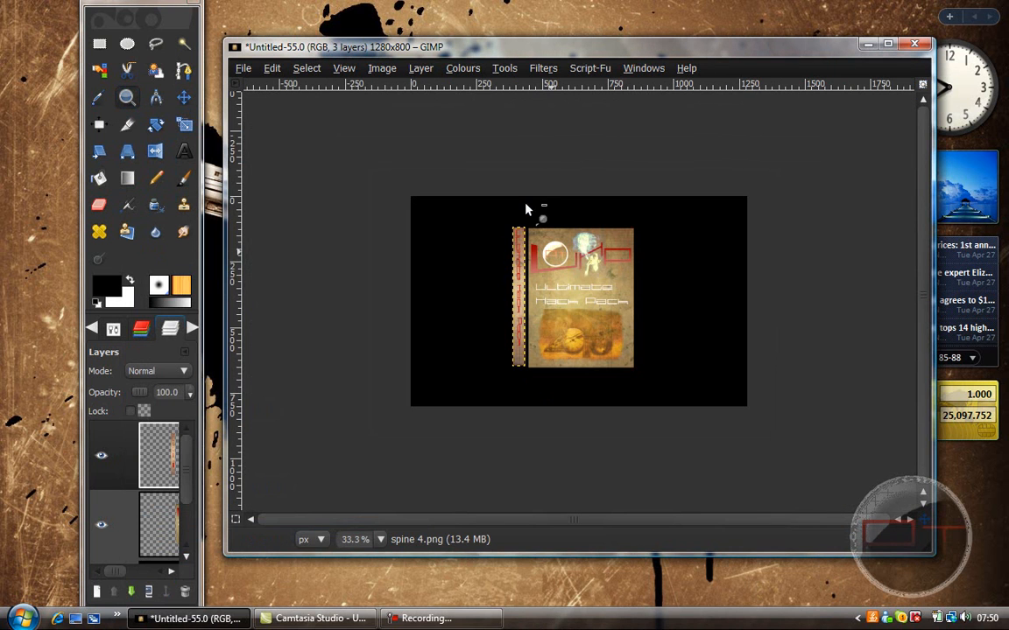
{"action": "left_click", "coordinate": [113, 328]}
{"action": "left_click", "coordinate": [106, 400]}
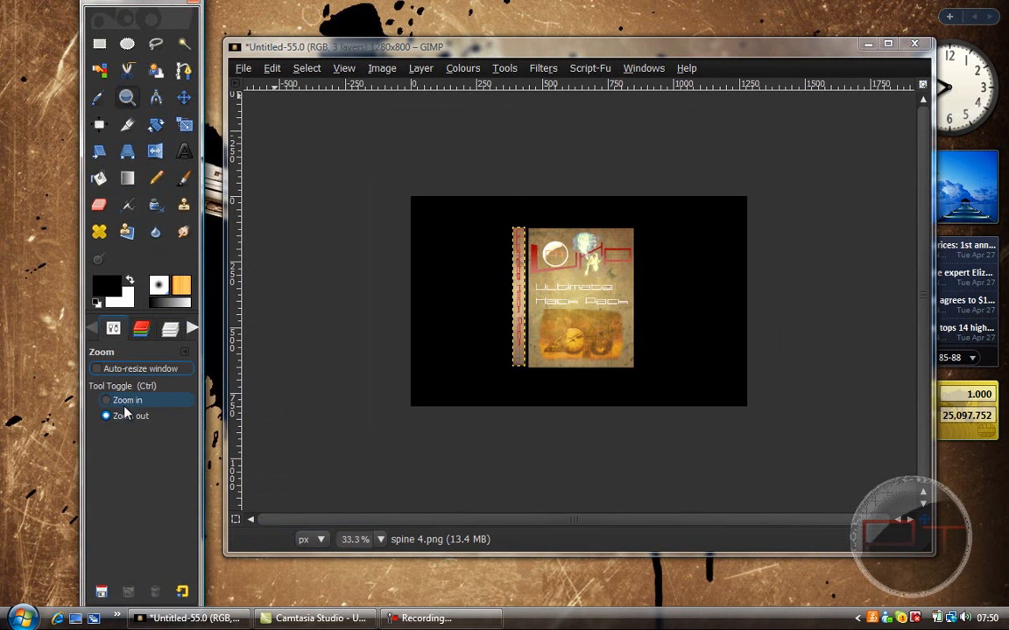
{"action": "left_click", "coordinate": [533, 308]}
{"action": "left_click", "coordinate": [533, 308]}
{"action": "left_click", "coordinate": [532, 309]}
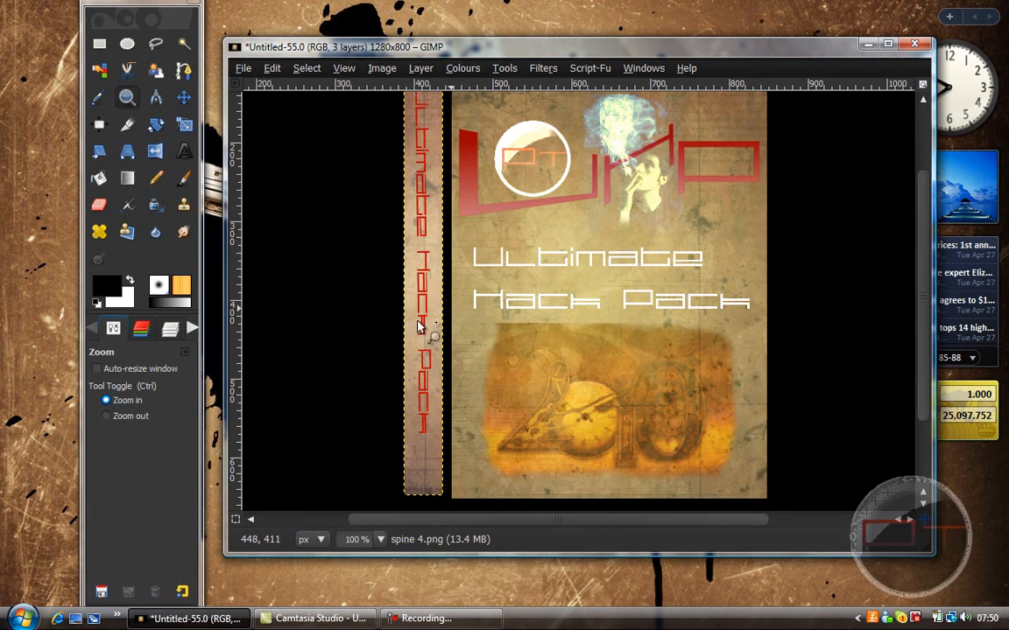
{"action": "left_click", "coordinate": [183, 98]}
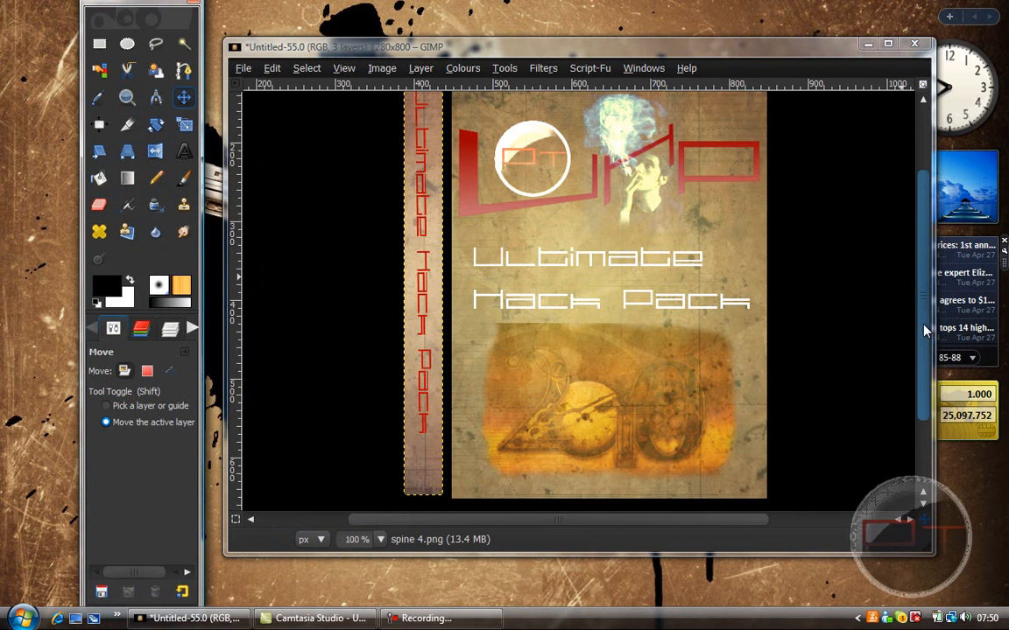
{"action": "scroll", "coordinate": [923, 328], "scroll_direction": "up", "scroll_amount": 2}
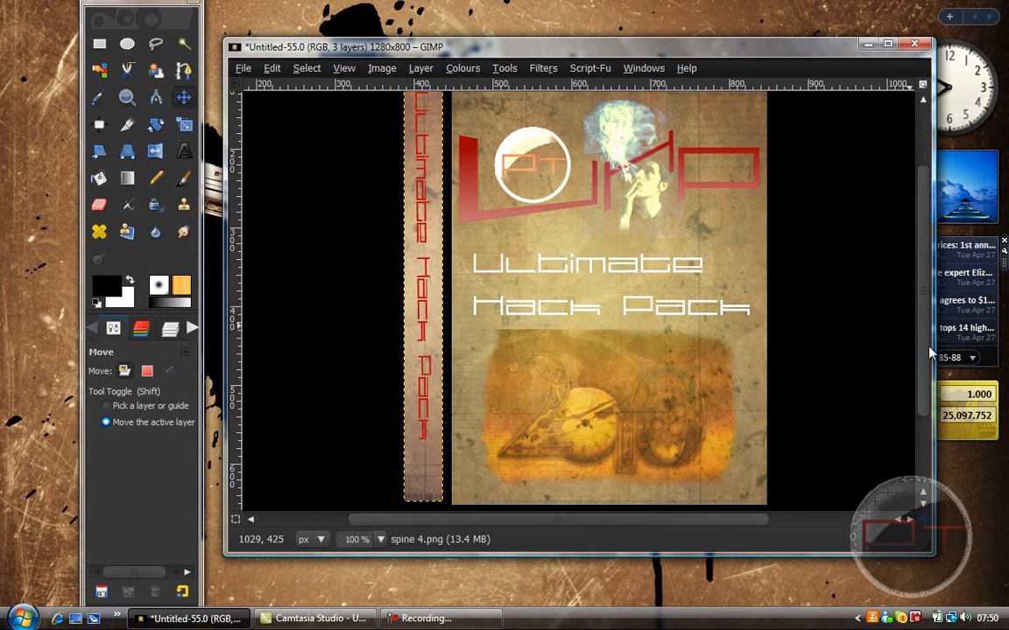
{"action": "left_click_drag", "start_coordinate": [920, 340], "coordinate": [917, 281]}
{"action": "left_click_drag", "start_coordinate": [416, 250], "coordinate": [416, 252]}
{"action": "key", "text": "Up"}
{"action": "key", "text": "Up"}
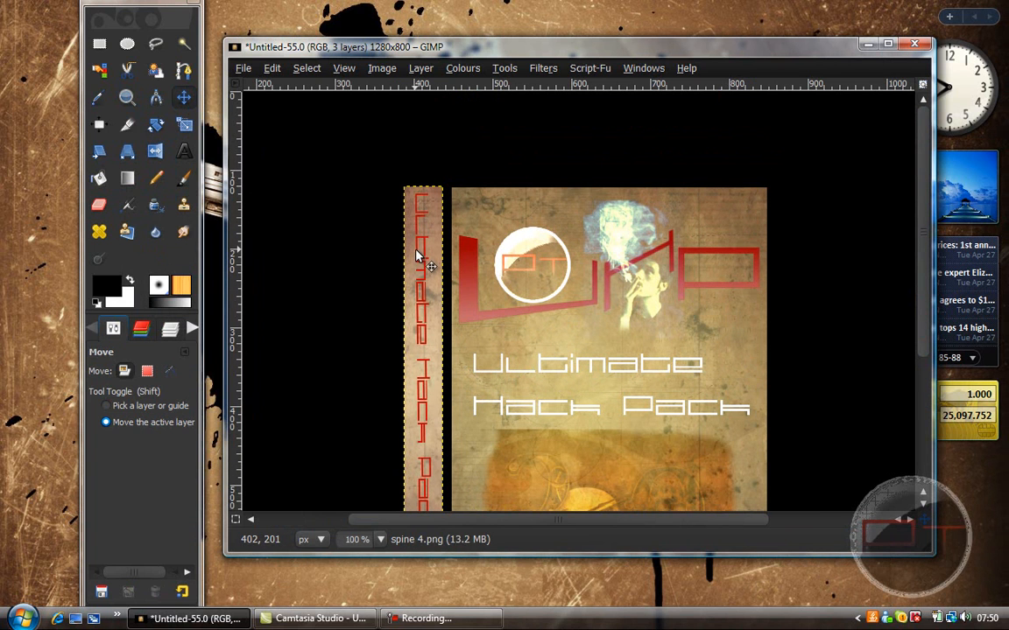
{"action": "key", "text": "Right"}
{"action": "key", "text": "Right"}
{"action": "key", "text": "Right"}
{"action": "key", "text": "Right"}
{"action": "key", "text": "Right"}
{"action": "key", "text": "Right"}
{"action": "key", "text": "Right"}
{"action": "key", "text": "Right"}
{"action": "key", "text": "Right"}
{"action": "key", "text": "Right"}
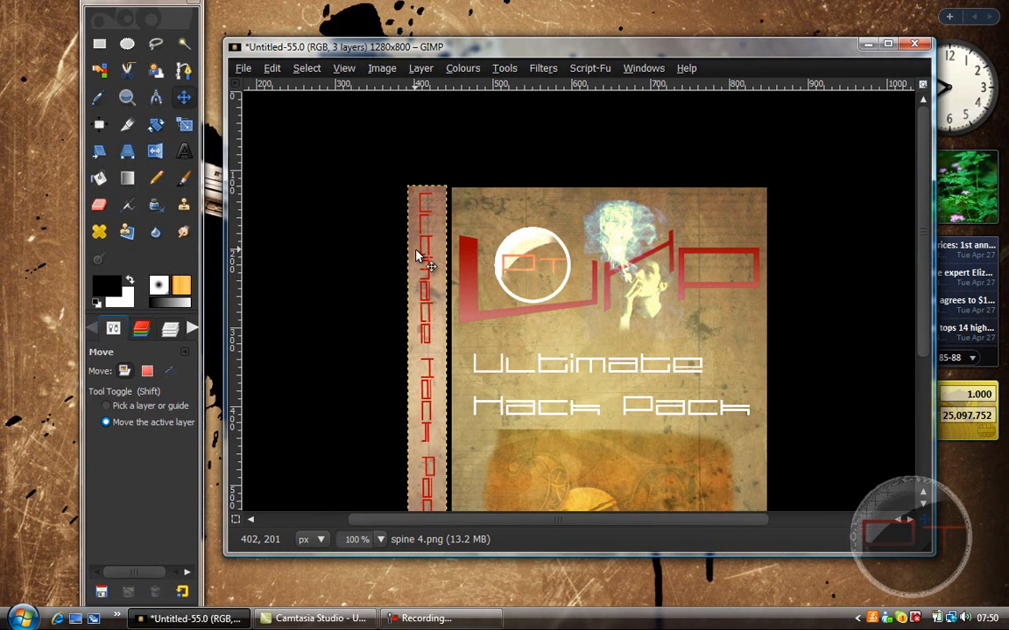
{"action": "key", "text": "Down"}
{"action": "key", "text": "Down"}
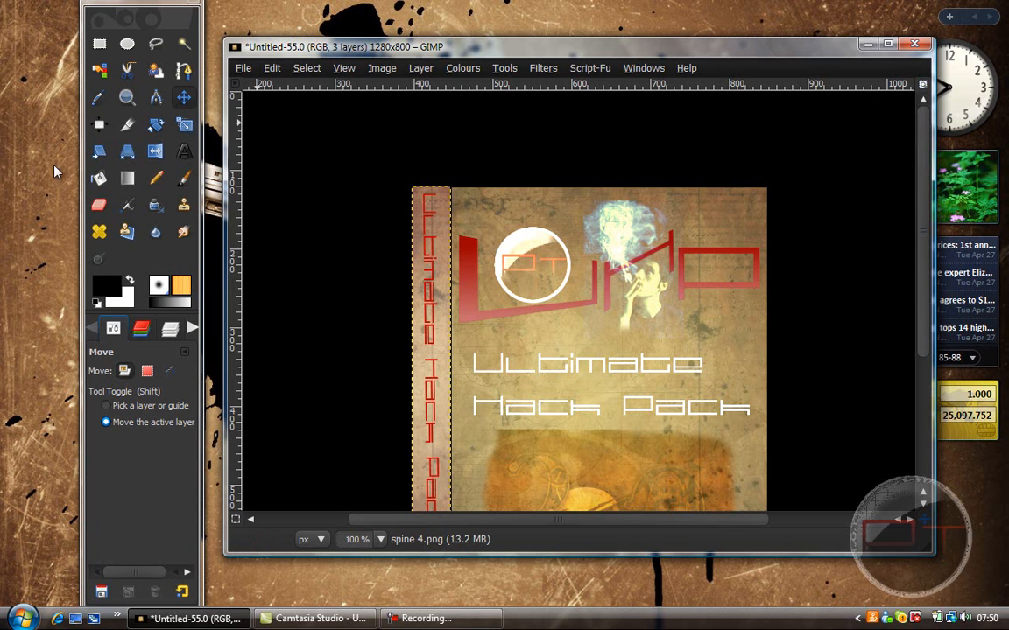
Step: Activate the cover 4.png layer and outline a triangular Free Select region over the cover's upper-right corner
{"action": "left_click", "coordinate": [127, 97]}
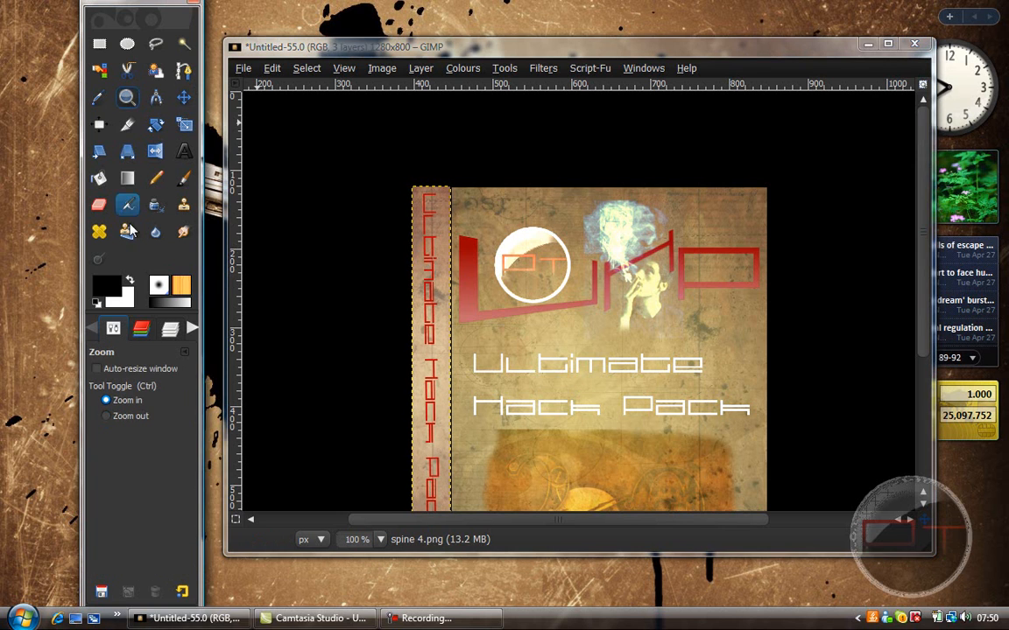
{"action": "left_click", "coordinate": [131, 416]}
{"action": "left_click", "coordinate": [401, 266]}
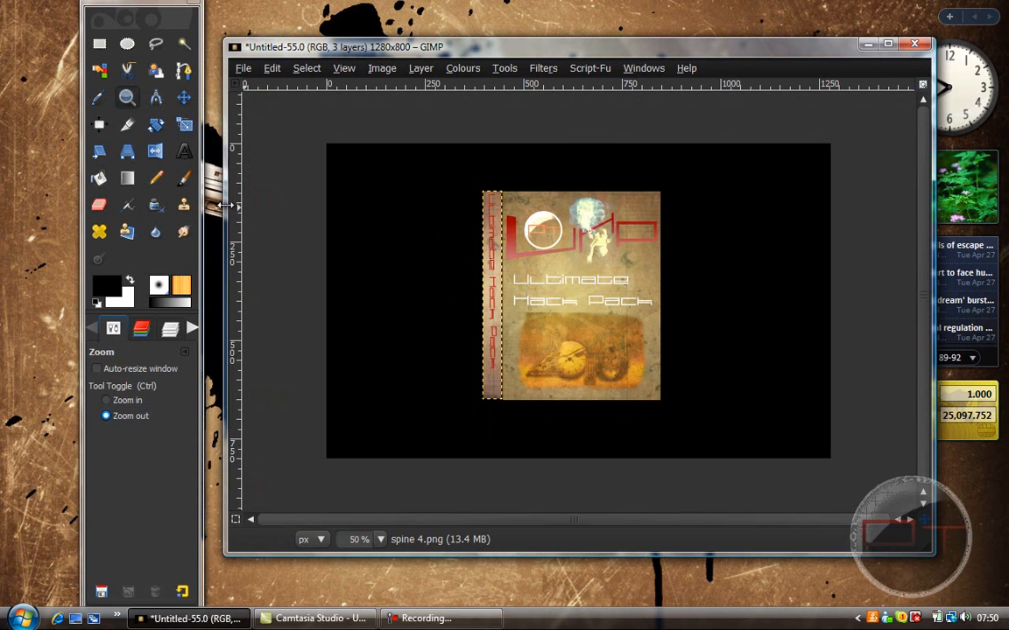
{"action": "left_click", "coordinate": [144, 403]}
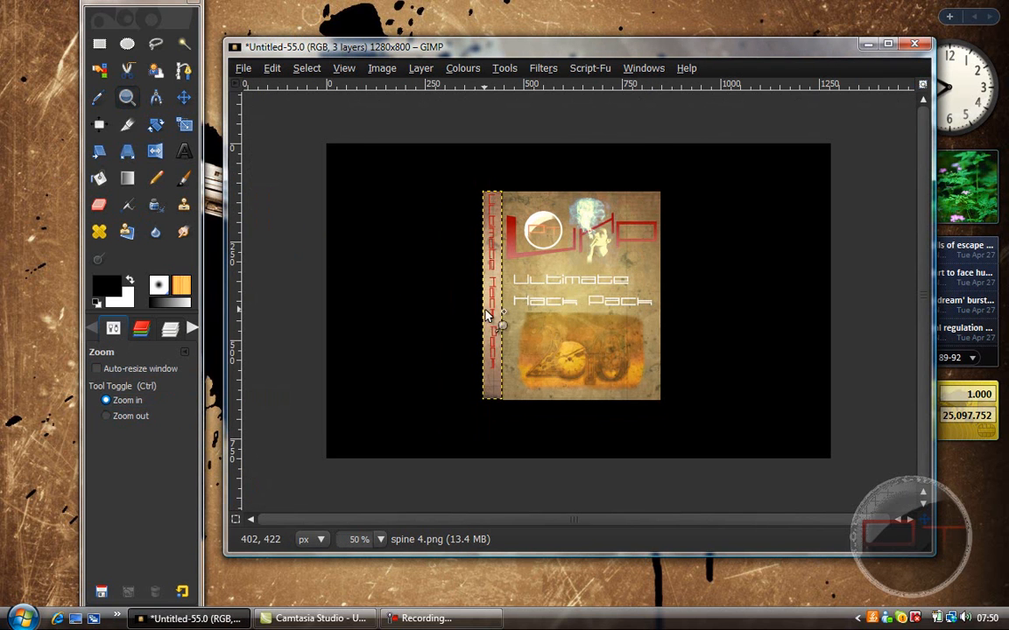
{"action": "left_click", "coordinate": [486, 316]}
{"action": "left_click", "coordinate": [182, 104]}
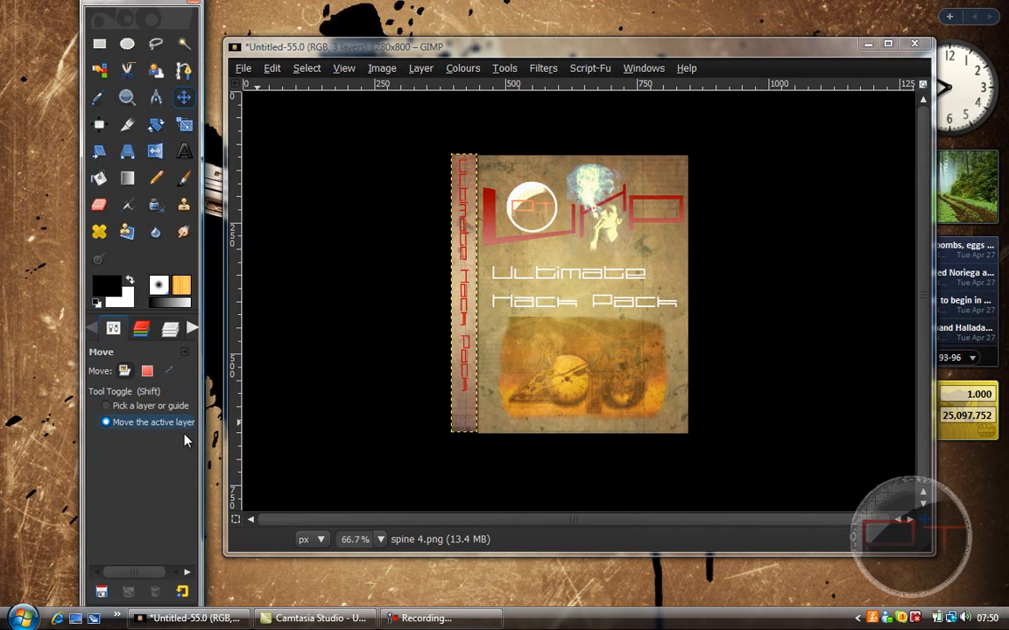
{"action": "left_click", "coordinate": [169, 328]}
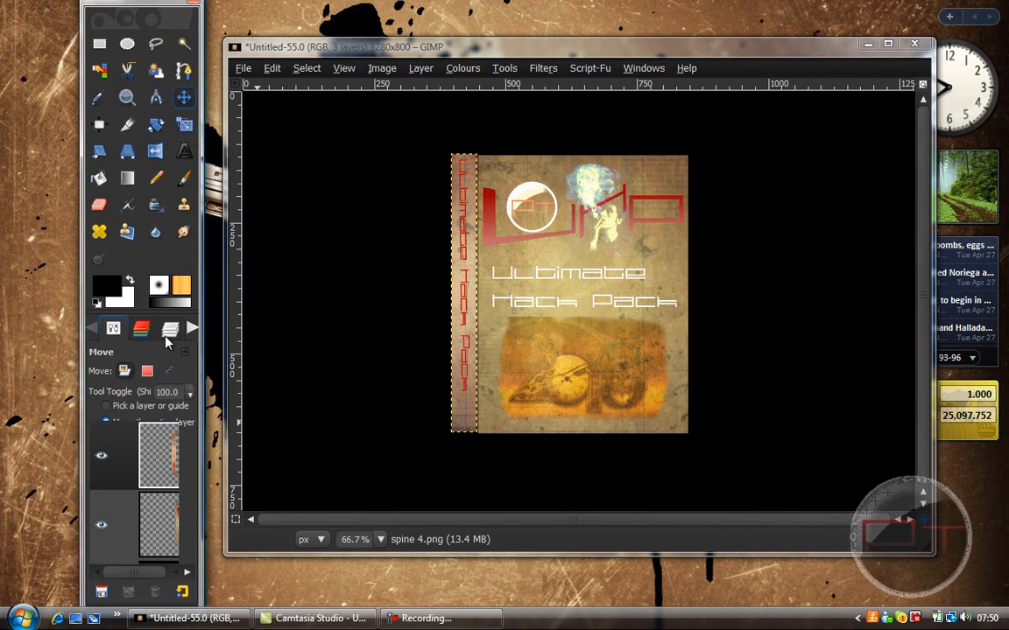
{"action": "left_click", "coordinate": [155, 532]}
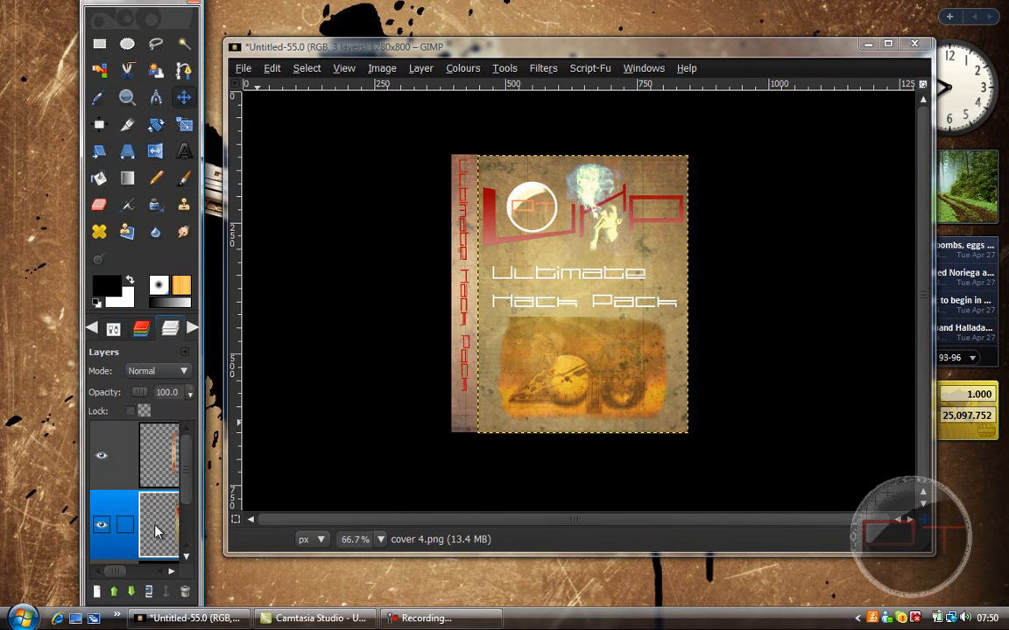
{"action": "left_click", "coordinate": [136, 178]}
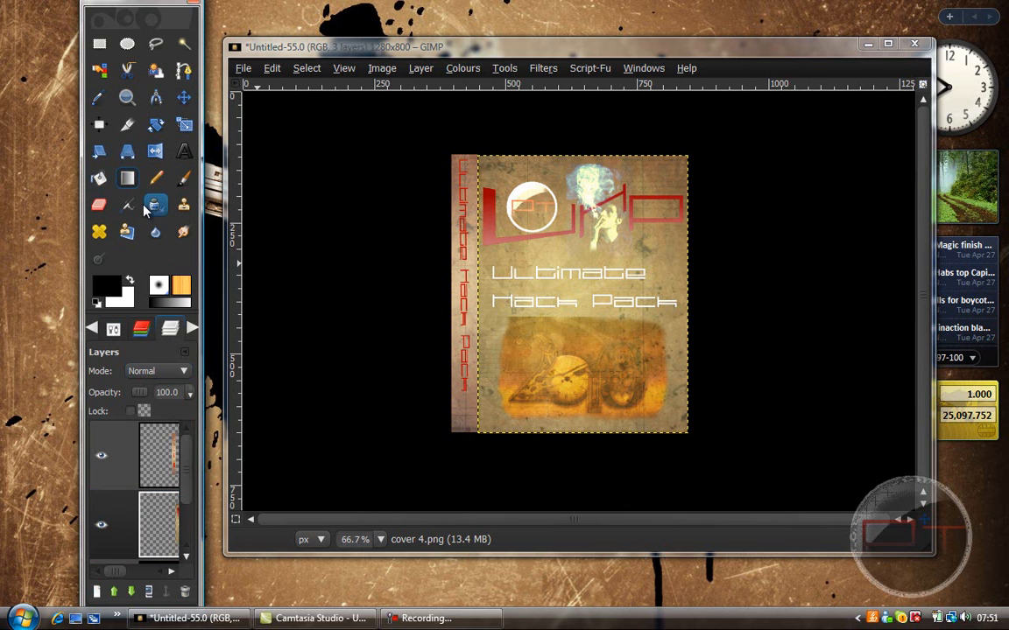
{"action": "left_click", "coordinate": [115, 328]}
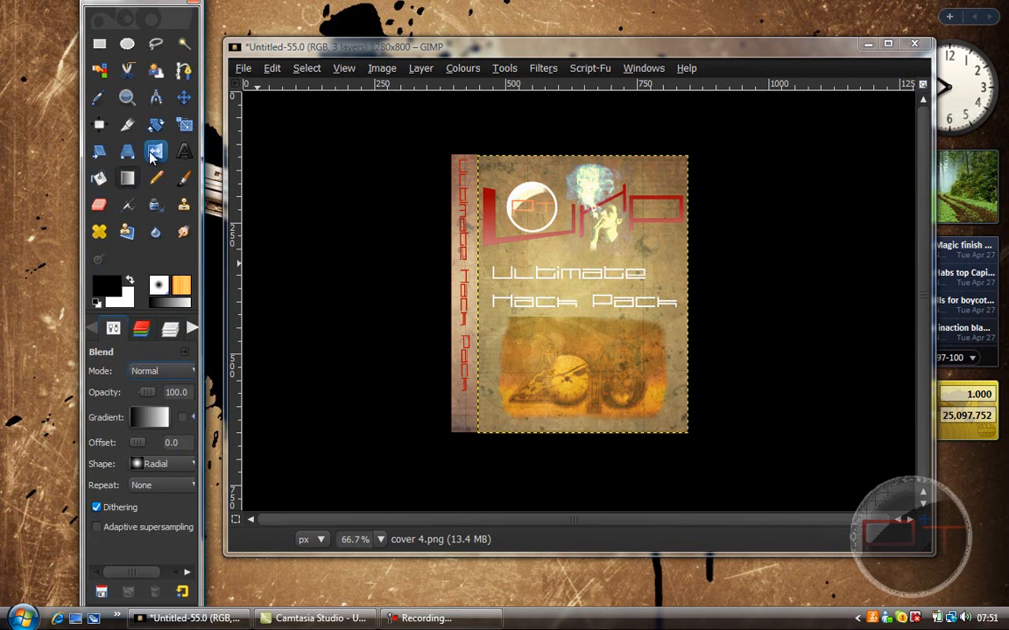
{"action": "left_click", "coordinate": [156, 43]}
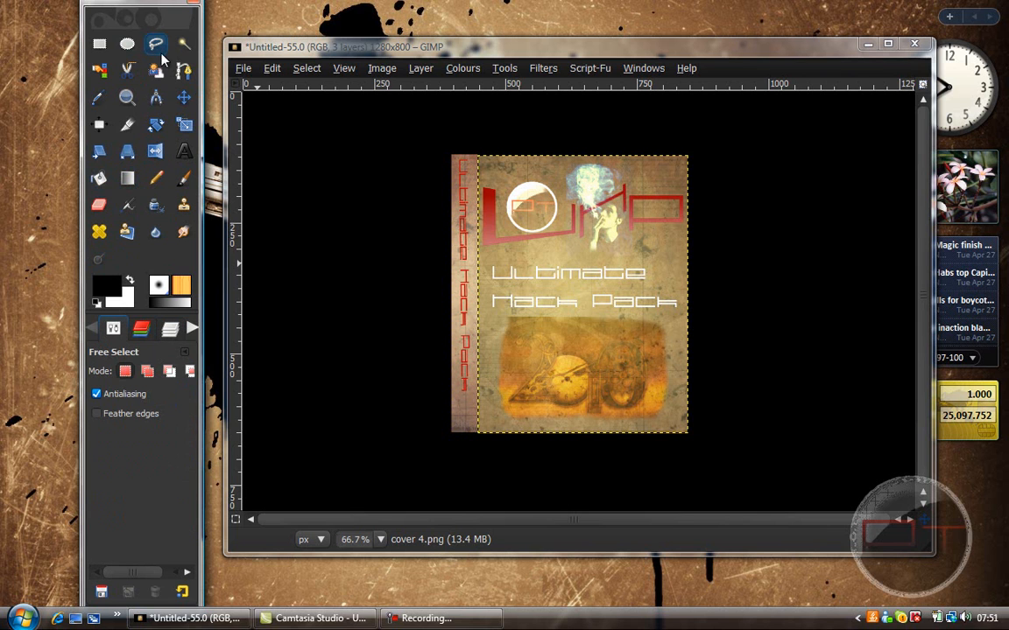
{"action": "left_click", "coordinate": [479, 158]}
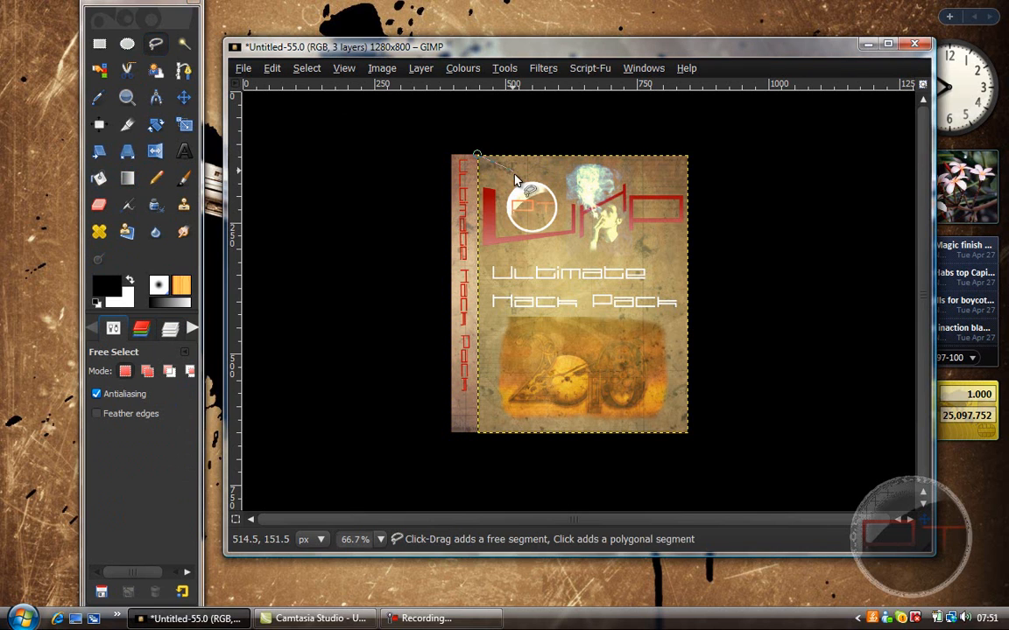
{"action": "left_click", "coordinate": [688, 280]}
{"action": "left_click", "coordinate": [687, 157]}
{"action": "left_click", "coordinate": [476, 156]}
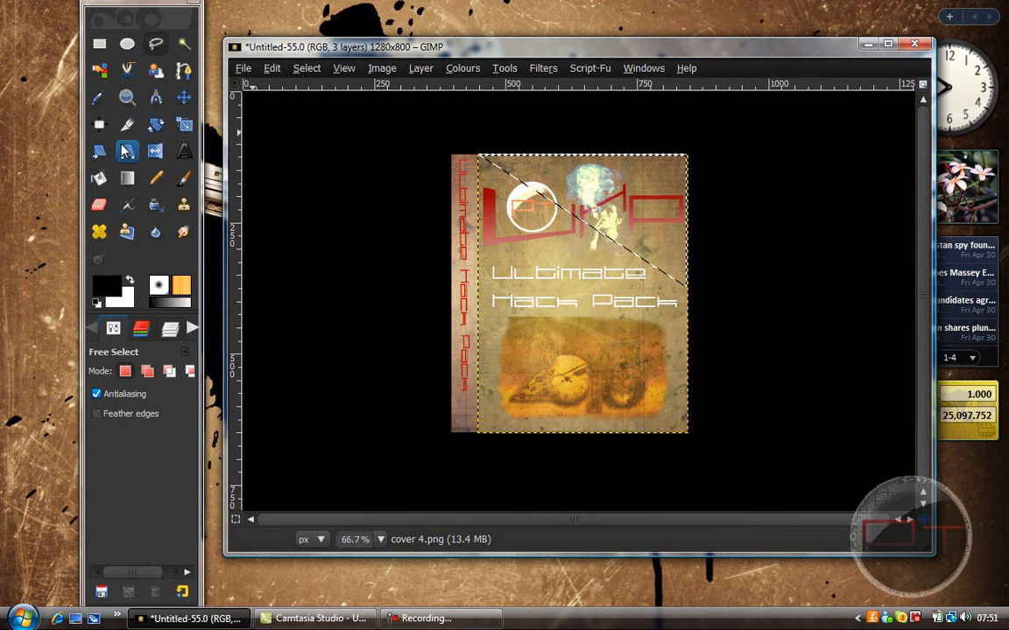
Step: Set the Blend tool to a foreground-to-transparent gradient and swap the colours so white is the foreground
{"action": "left_click", "coordinate": [127, 178]}
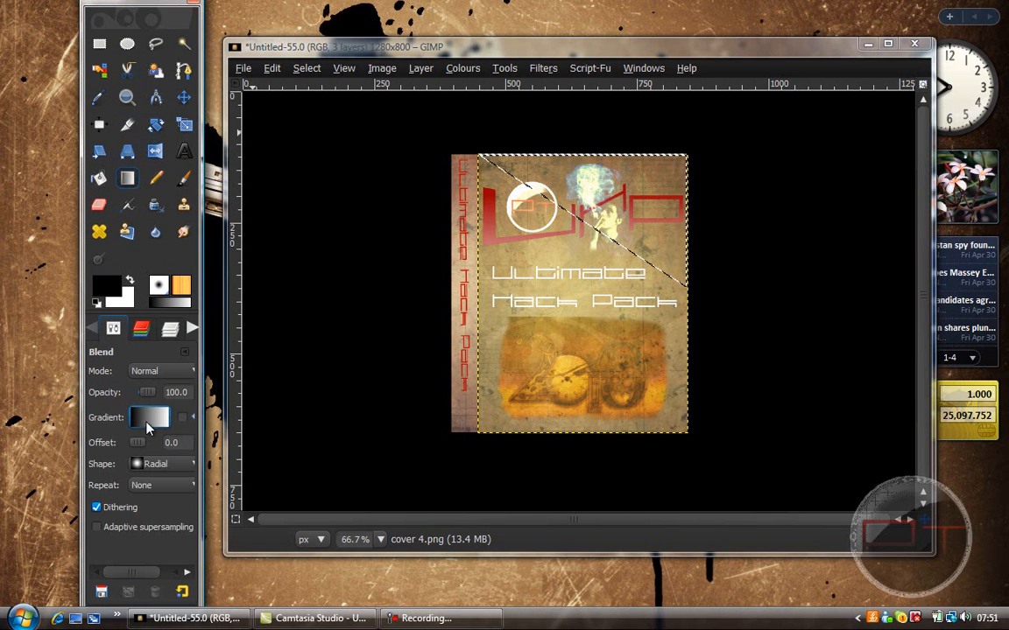
{"action": "left_click", "coordinate": [147, 423]}
{"action": "left_click", "coordinate": [193, 268]}
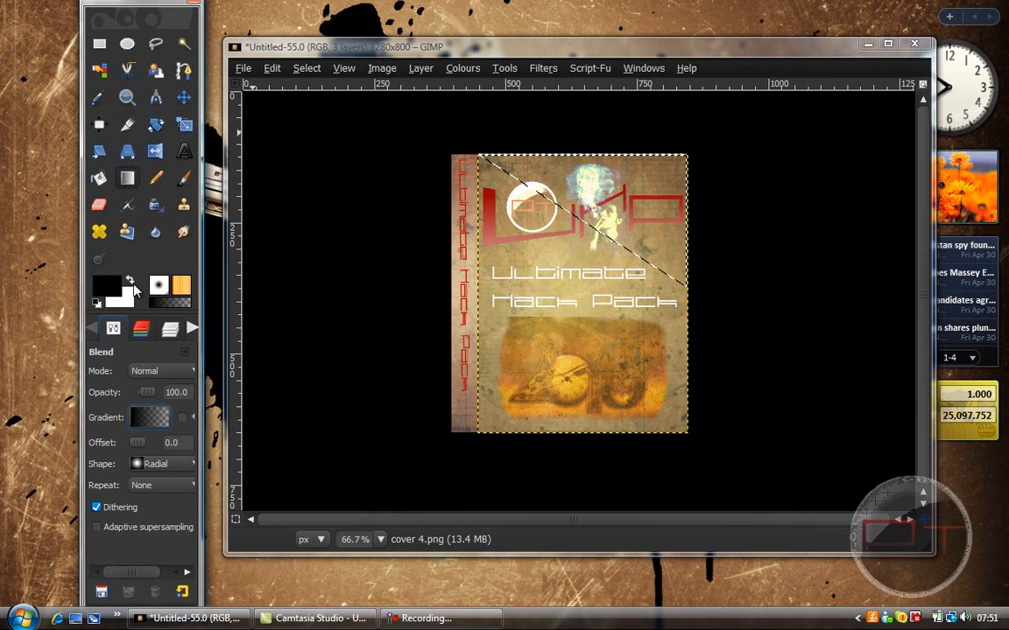
{"action": "key", "text": "x"}
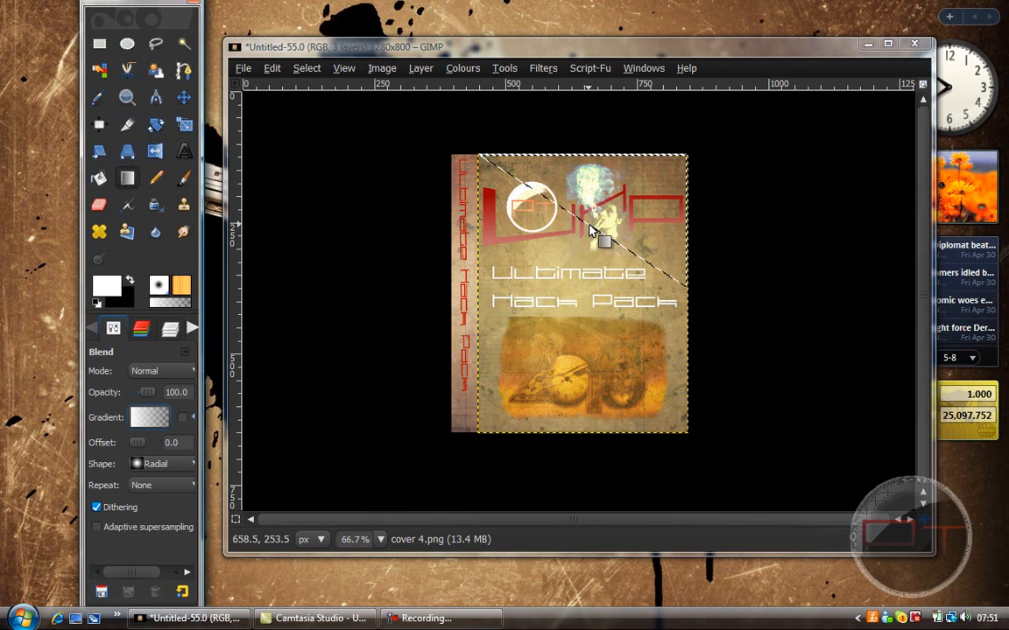
Step: Try a white radial gradient in the triangular selection directly on the cover layer and clear the selection
{"action": "left_click_drag", "start_coordinate": [596, 225], "coordinate": [697, 161]}
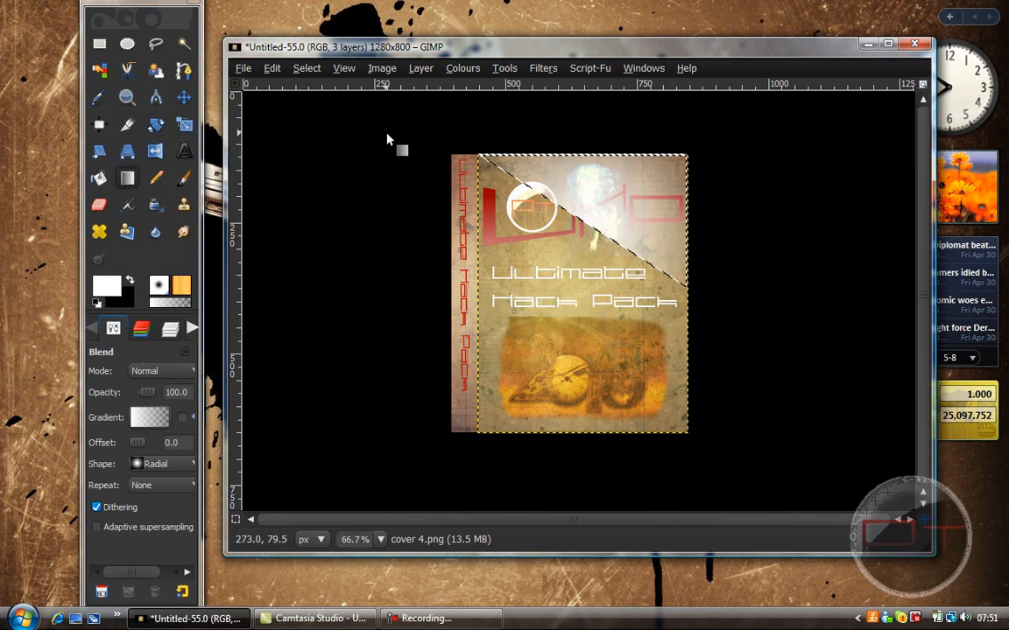
{"action": "left_click", "coordinate": [305, 67]}
{"action": "left_click", "coordinate": [312, 104]}
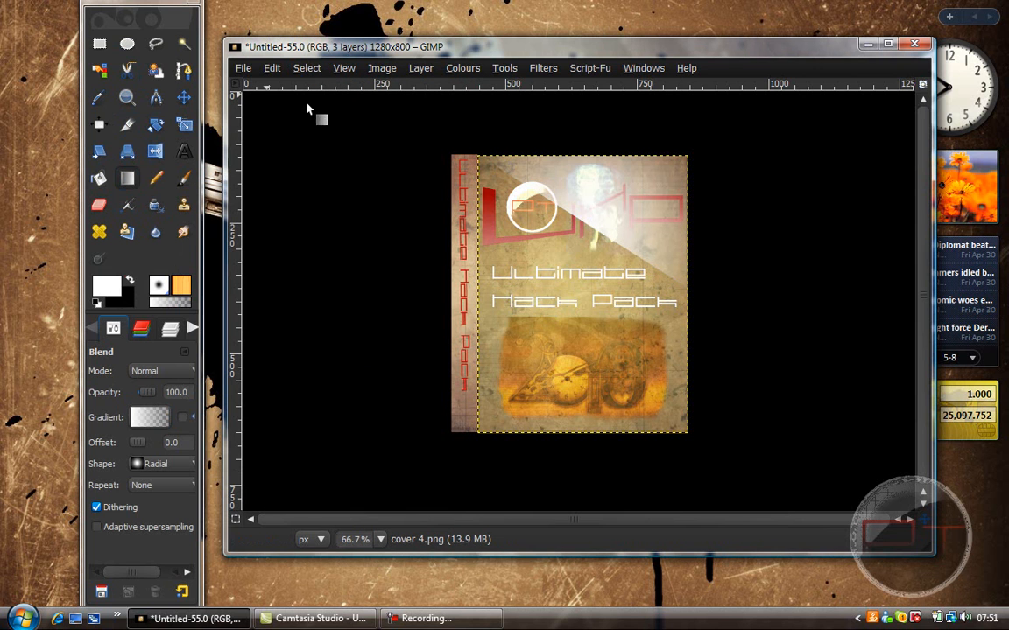
{"action": "left_click", "coordinate": [175, 328]}
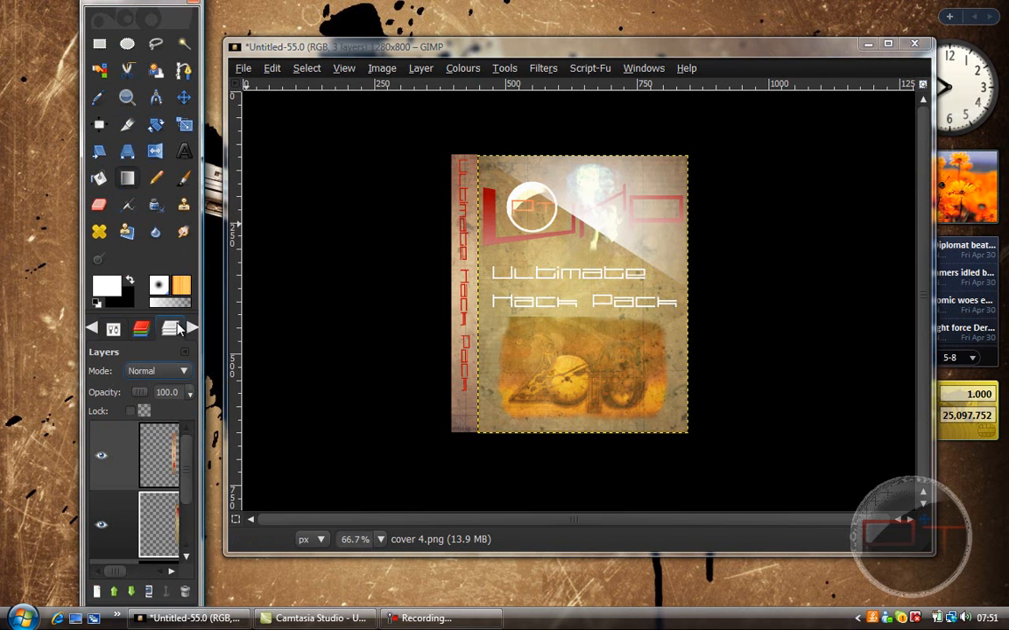
Step: Undo the deselection and the white gradient on the cover layer
{"action": "left_click", "coordinate": [264, 70]}
{"action": "left_click", "coordinate": [289, 86]}
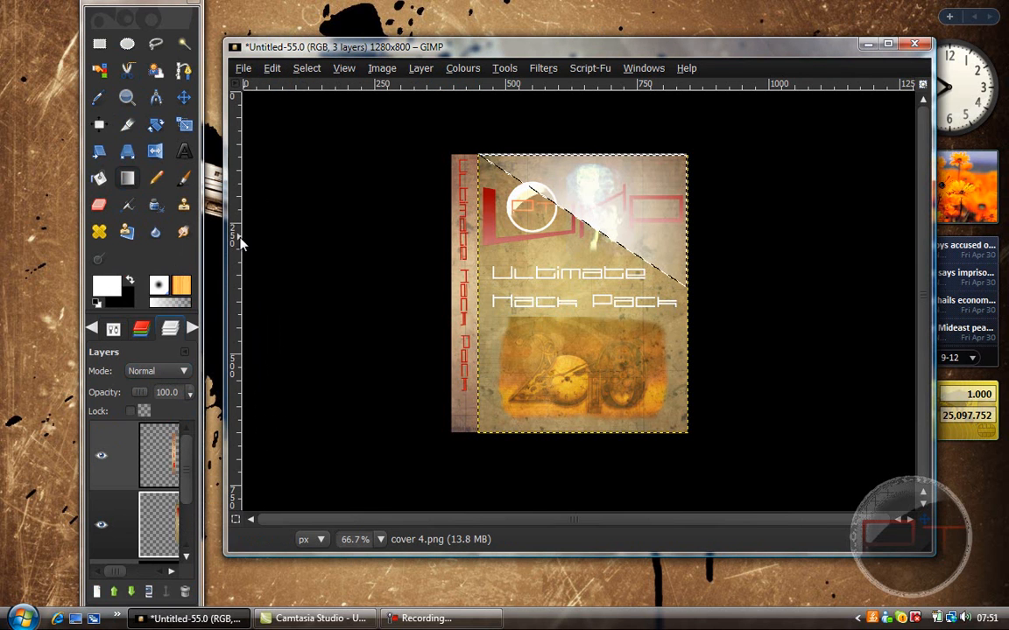
{"action": "left_click", "coordinate": [271, 70]}
{"action": "left_click", "coordinate": [274, 87]}
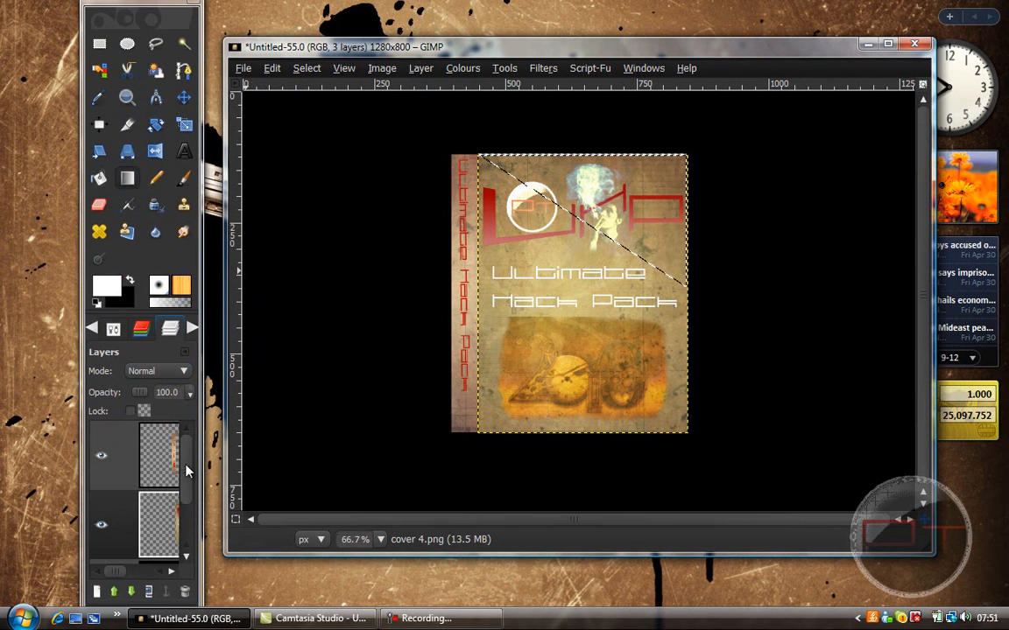
Step: Draw the white radial gradient in the triangular selection on a new transparent 1280 × 800 px layer and clear the selection
{"action": "left_click", "coordinate": [98, 591]}
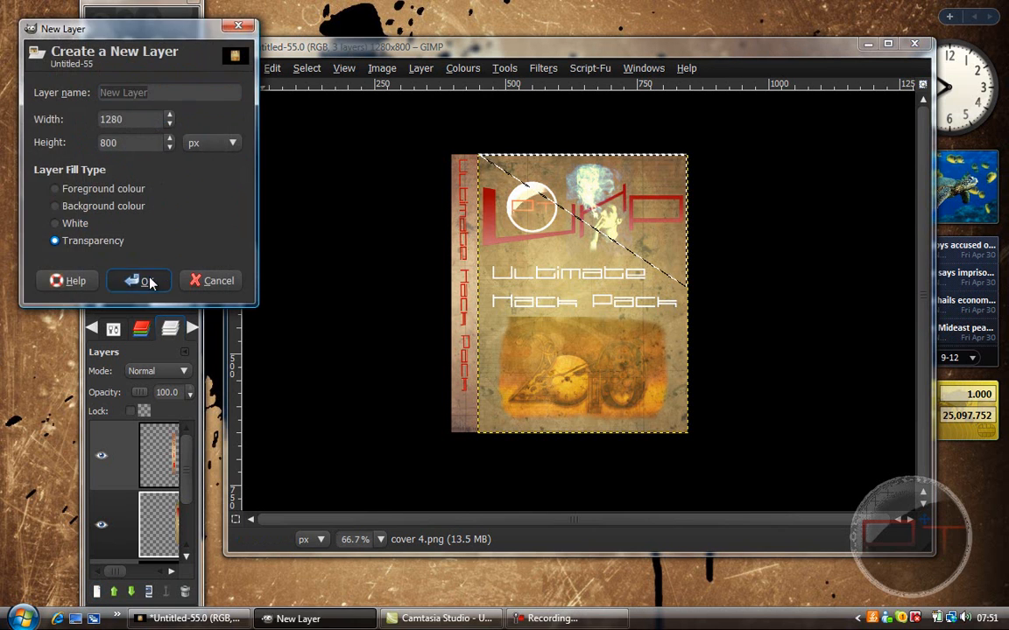
{"action": "left_click", "coordinate": [138, 280]}
{"action": "left_click_drag", "start_coordinate": [512, 235], "coordinate": [702, 142]}
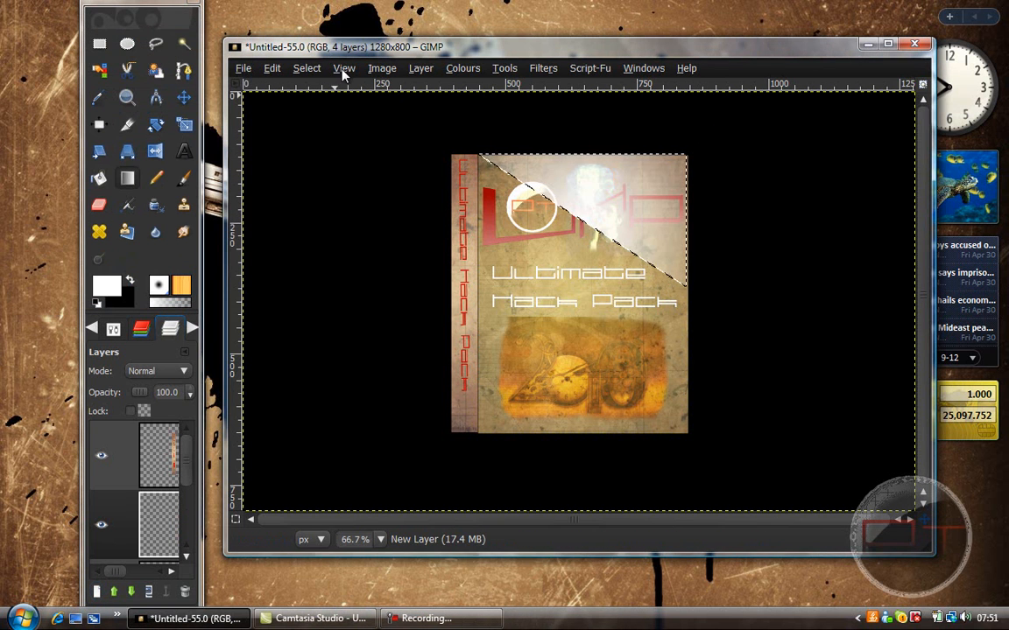
{"action": "left_click", "coordinate": [307, 68]}
{"action": "left_click", "coordinate": [310, 102]}
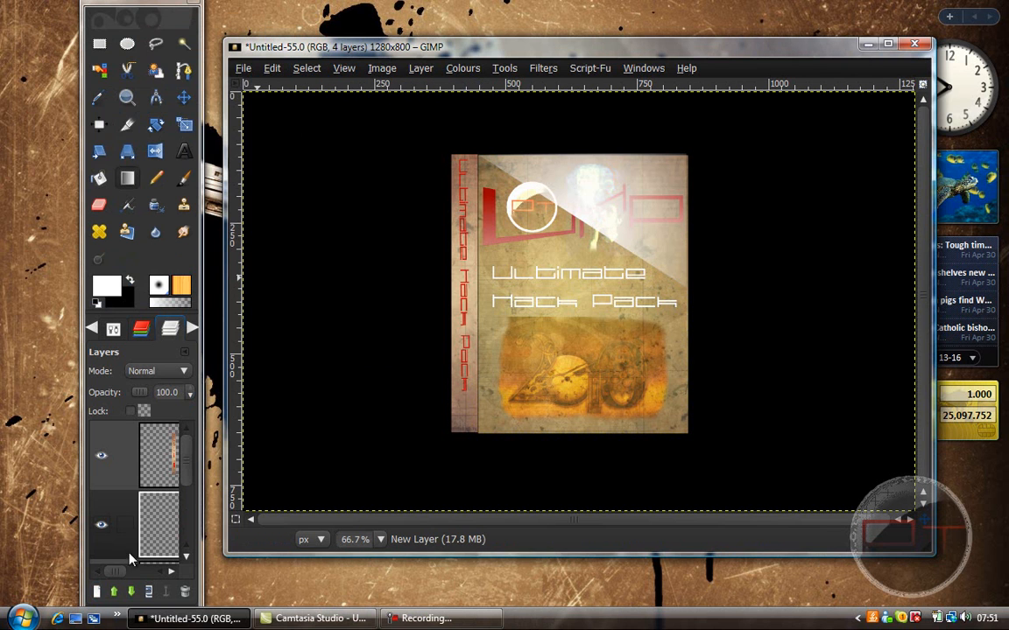
Step: Lower the gradient layer's opacity to 42.9 and merge it down onto the cover layer
{"action": "left_click", "coordinate": [162, 460]}
{"action": "left_click", "coordinate": [174, 510]}
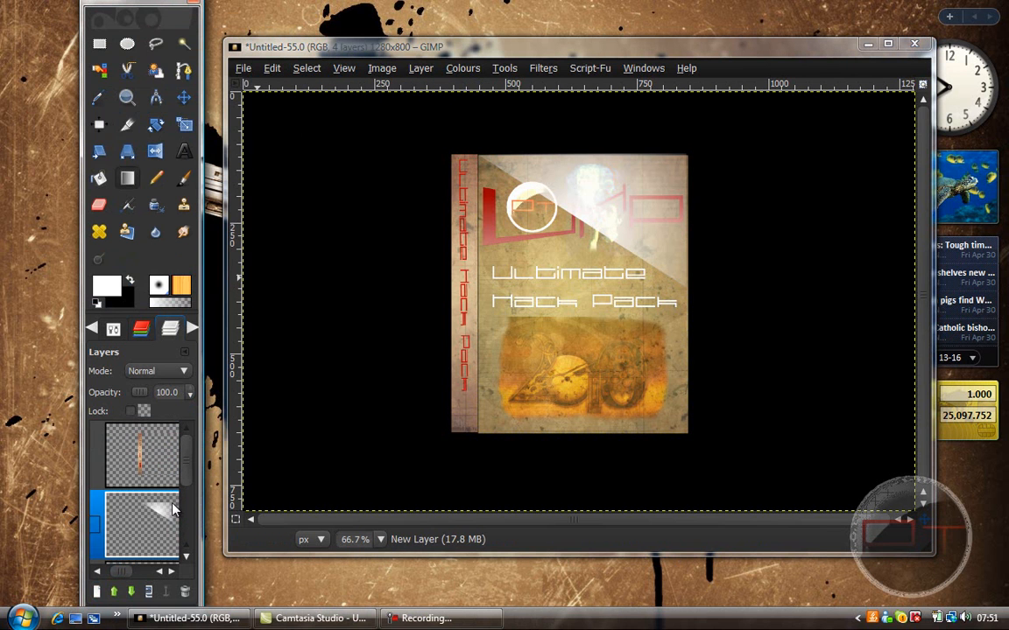
{"action": "left_click_drag", "start_coordinate": [144, 398], "coordinate": [138, 395]}
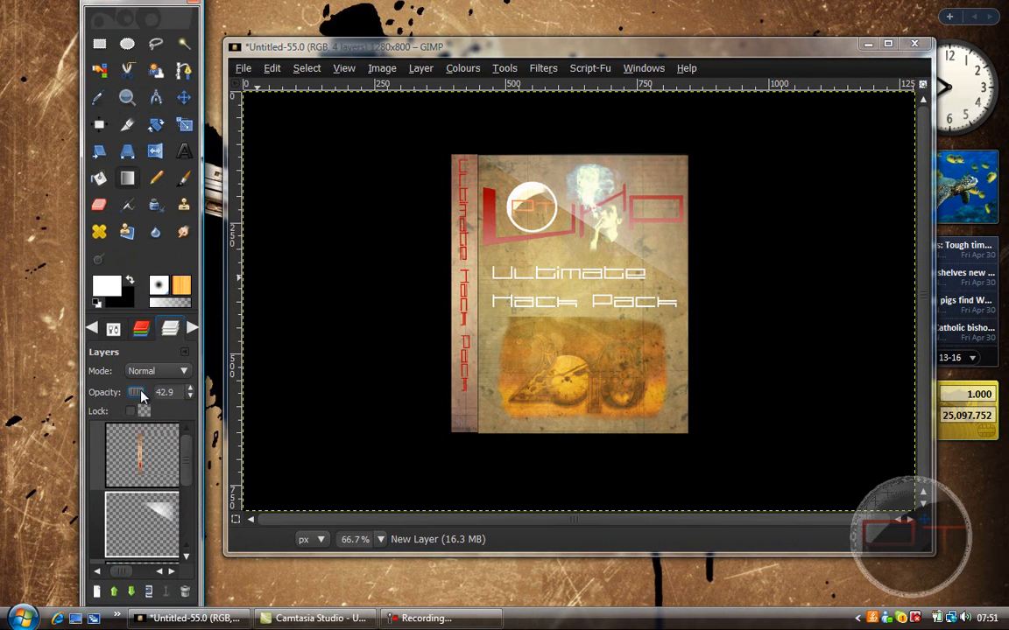
{"action": "right_click", "coordinate": [106, 513]}
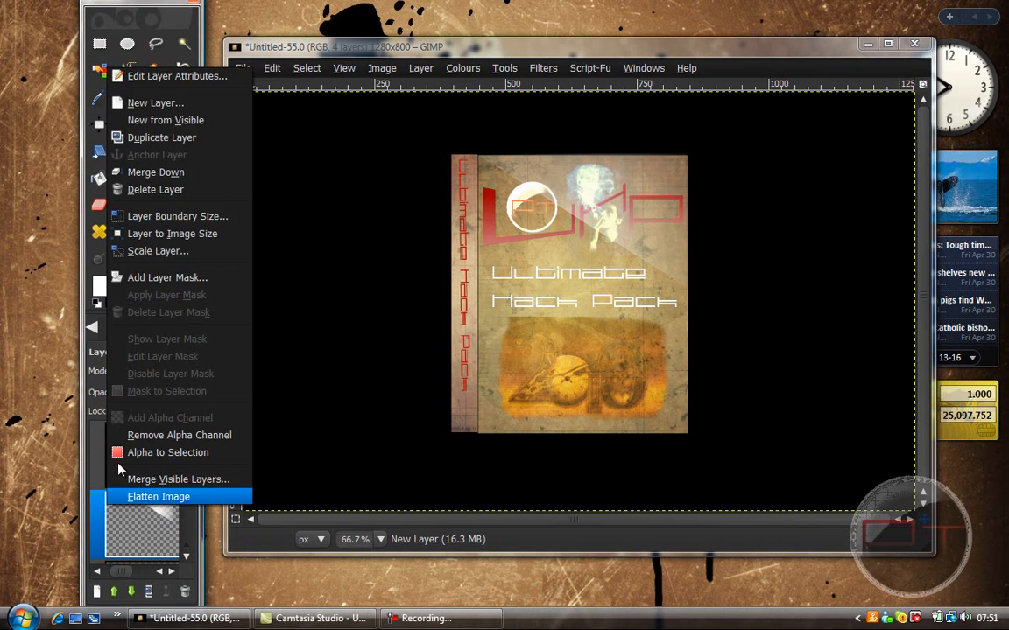
{"action": "left_click", "coordinate": [180, 171]}
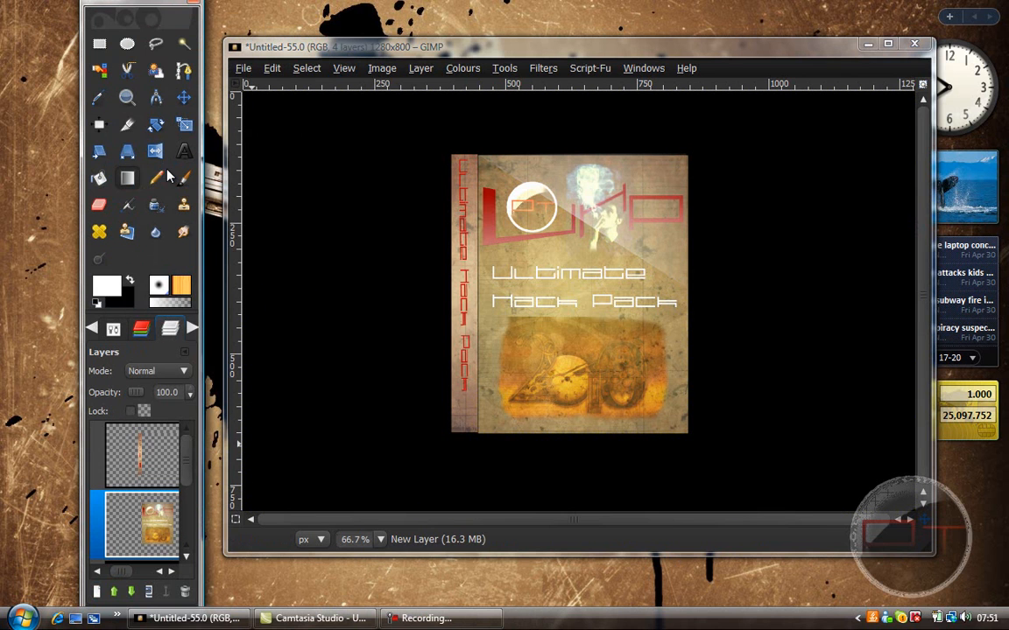
Step: Nudge the spine layer pixel by pixel so its inner edge lines up flush with the front cover
{"action": "left_click", "coordinate": [184, 100]}
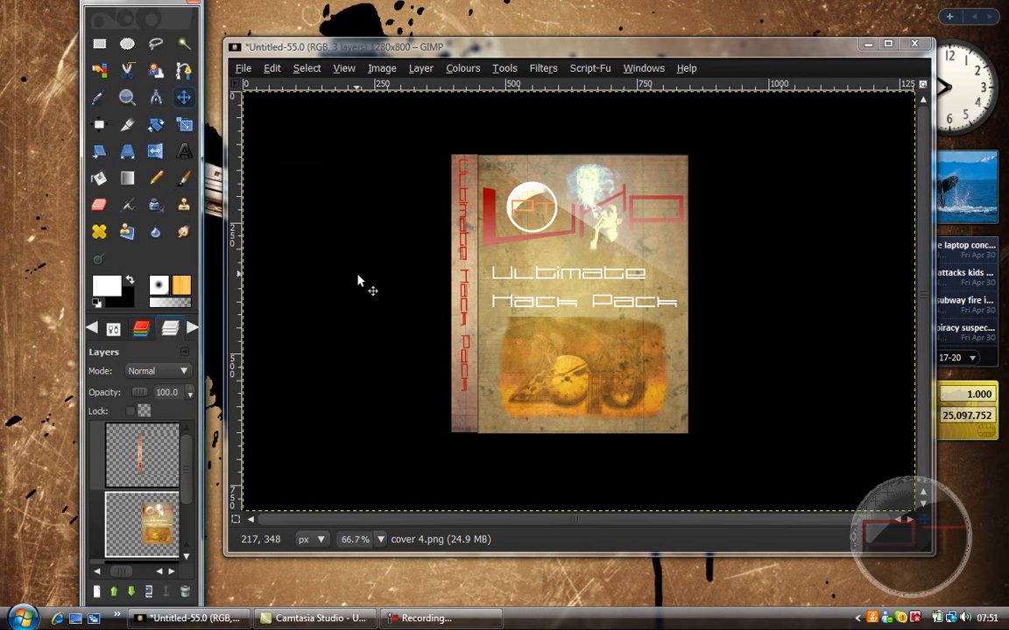
{"action": "left_click", "coordinate": [140, 455]}
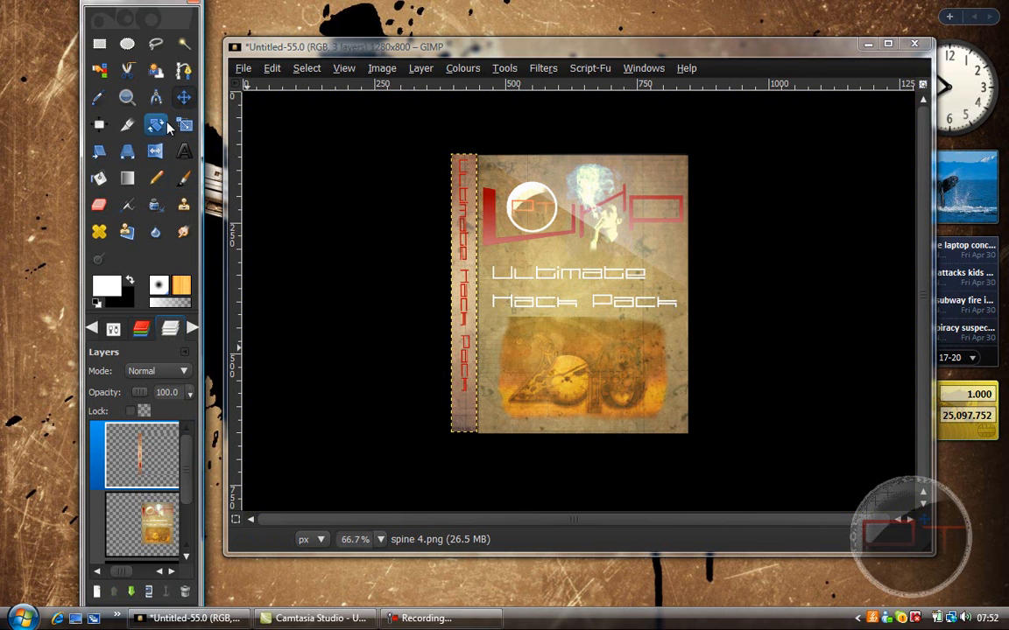
{"action": "left_click", "coordinate": [126, 97]}
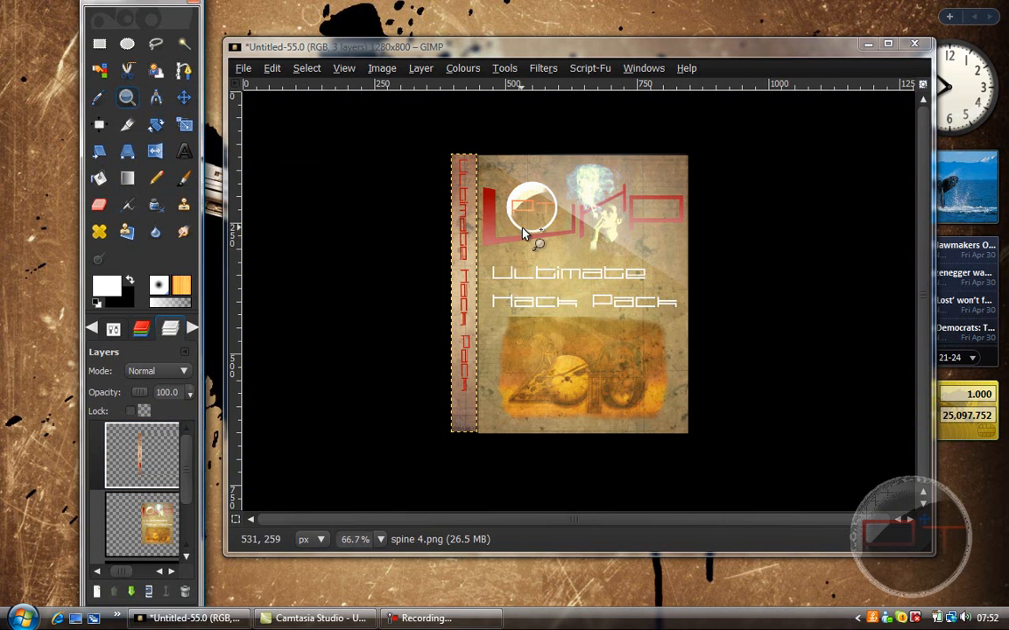
{"action": "left_click", "coordinate": [523, 235]}
{"action": "left_click", "coordinate": [524, 235]}
{"action": "left_click", "coordinate": [184, 97]}
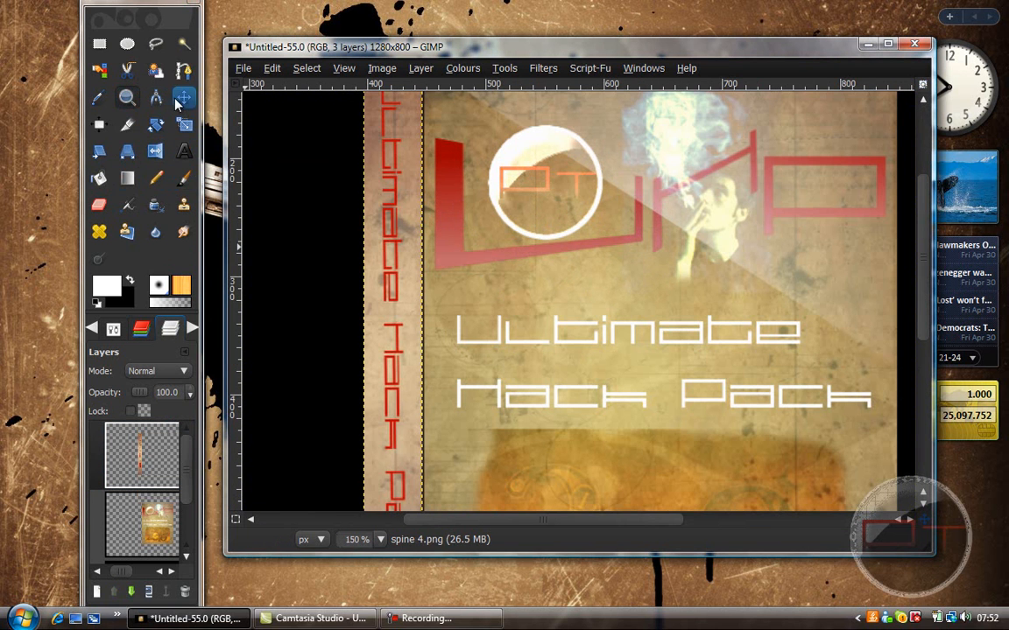
{"action": "scroll", "coordinate": [832, 225], "scroll_direction": "up", "scroll_amount": 3}
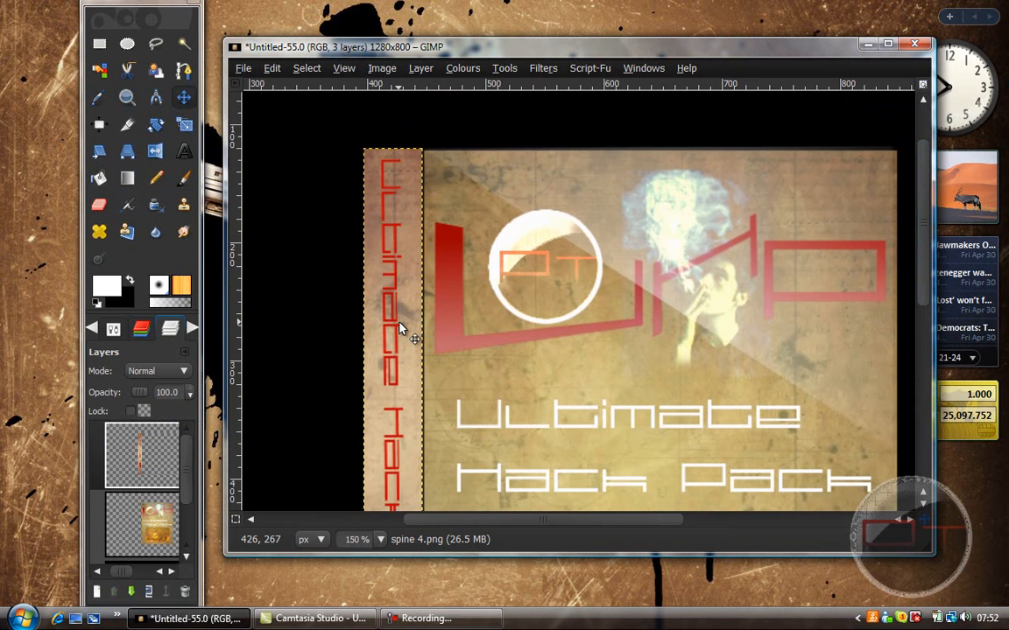
{"action": "key", "text": "Right"}
{"action": "key", "text": "Left"}
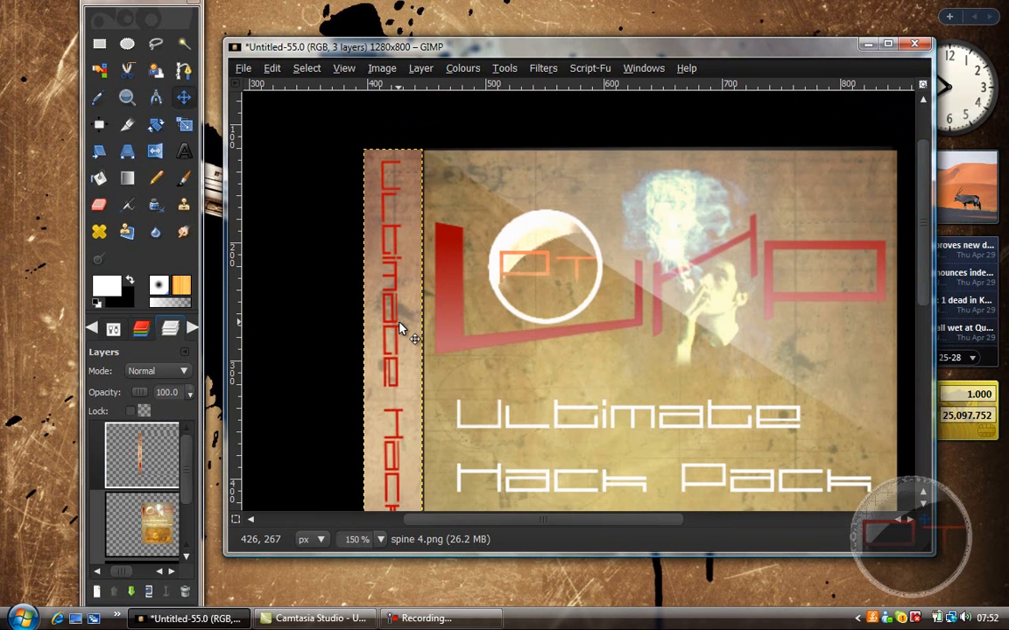
{"action": "key", "text": "Right"}
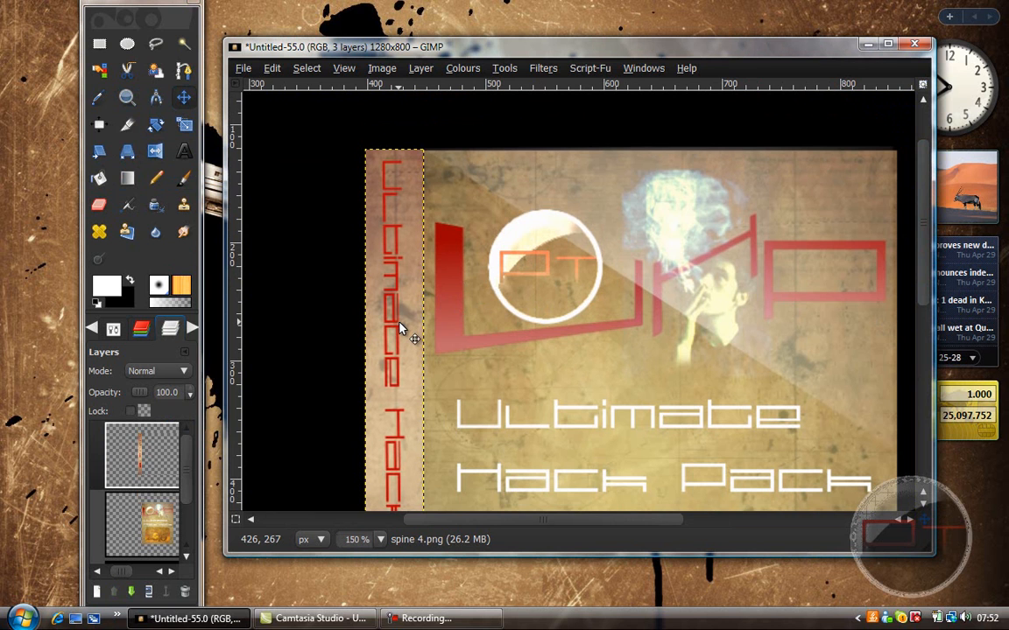
{"action": "key", "text": "Left"}
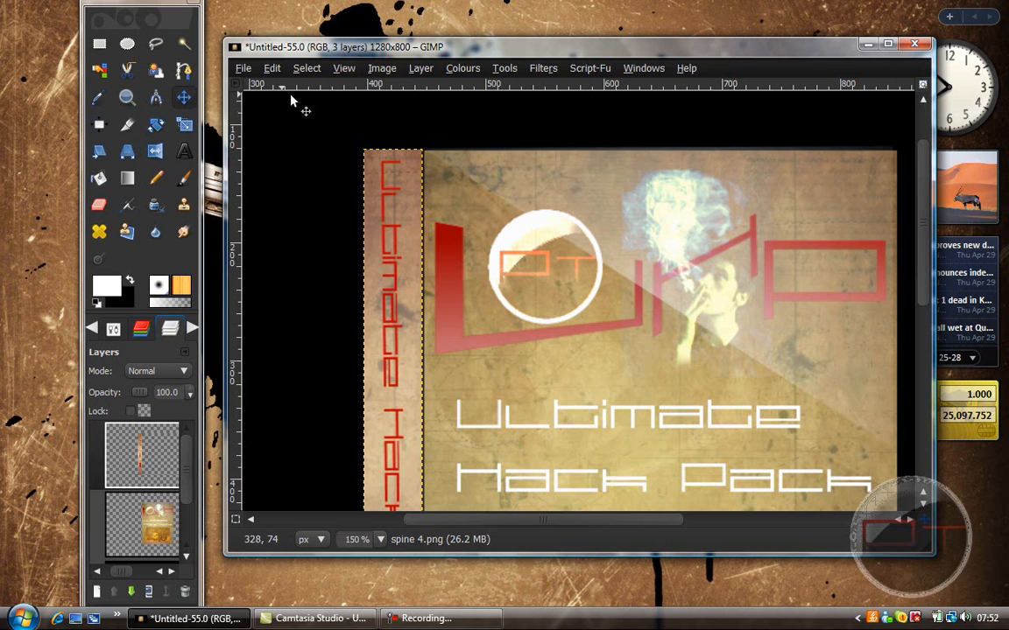
Step: Autocrop the cover layer to its visible artwork
{"action": "left_click", "coordinate": [344, 67]}
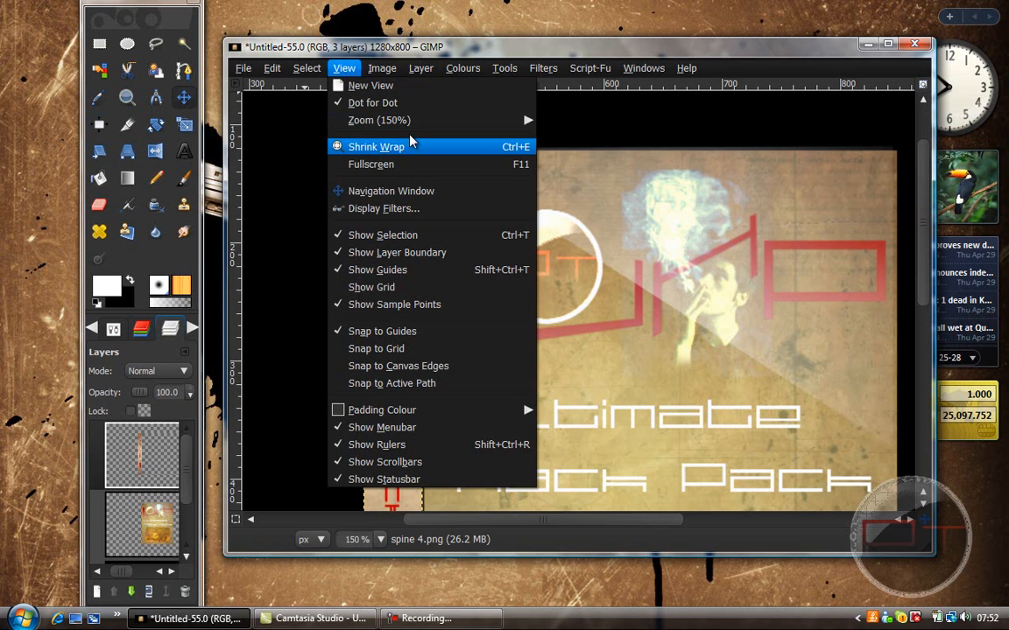
{"action": "mouse_move", "coordinate": [421, 122]}
{"action": "left_click", "coordinate": [565, 285]}
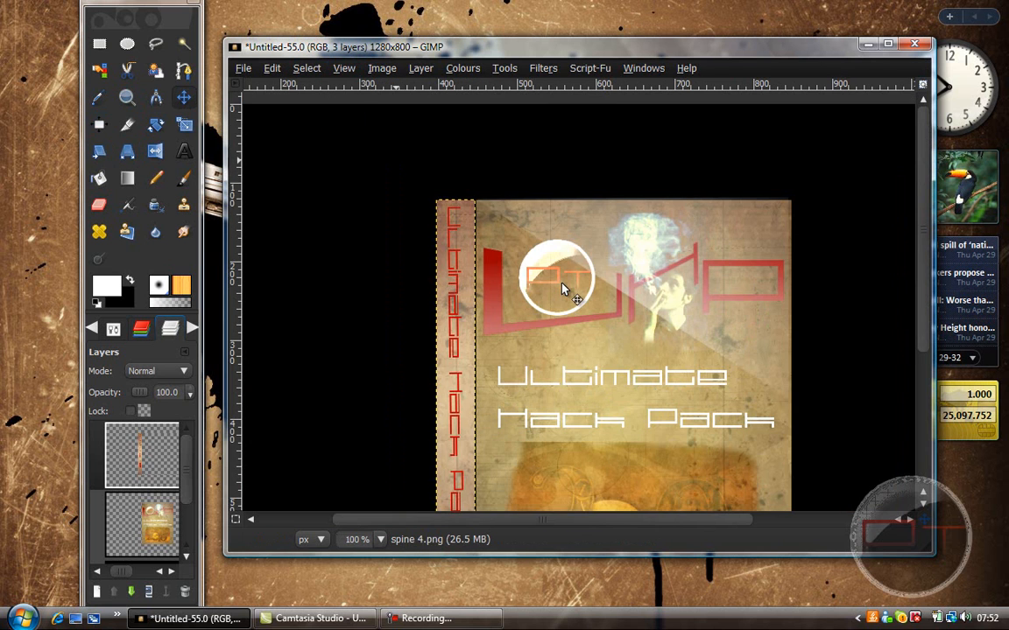
{"action": "left_click", "coordinate": [344, 67]}
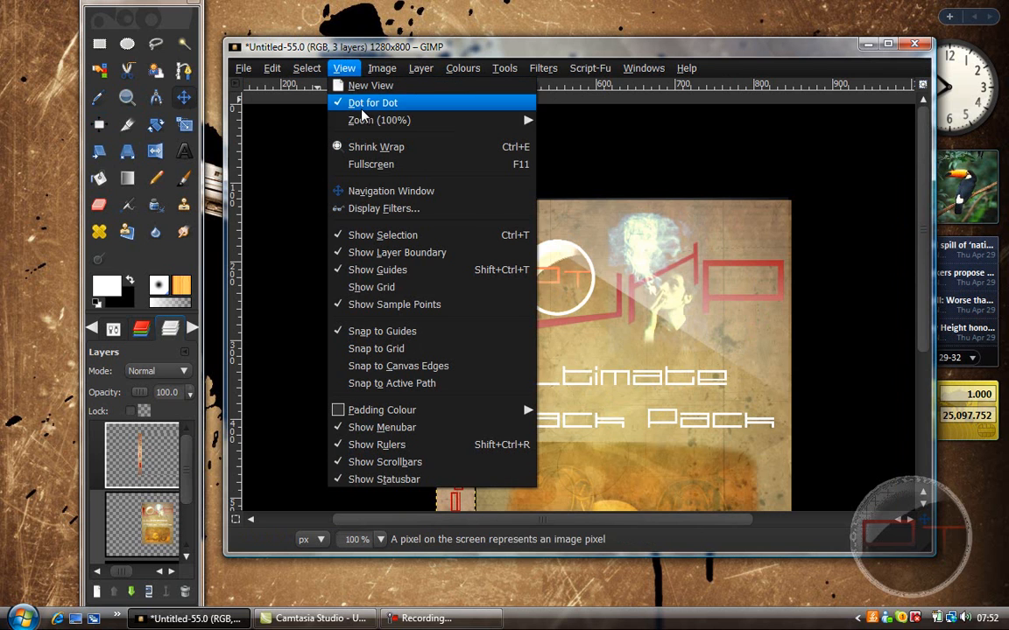
{"action": "mouse_move", "coordinate": [415, 122]}
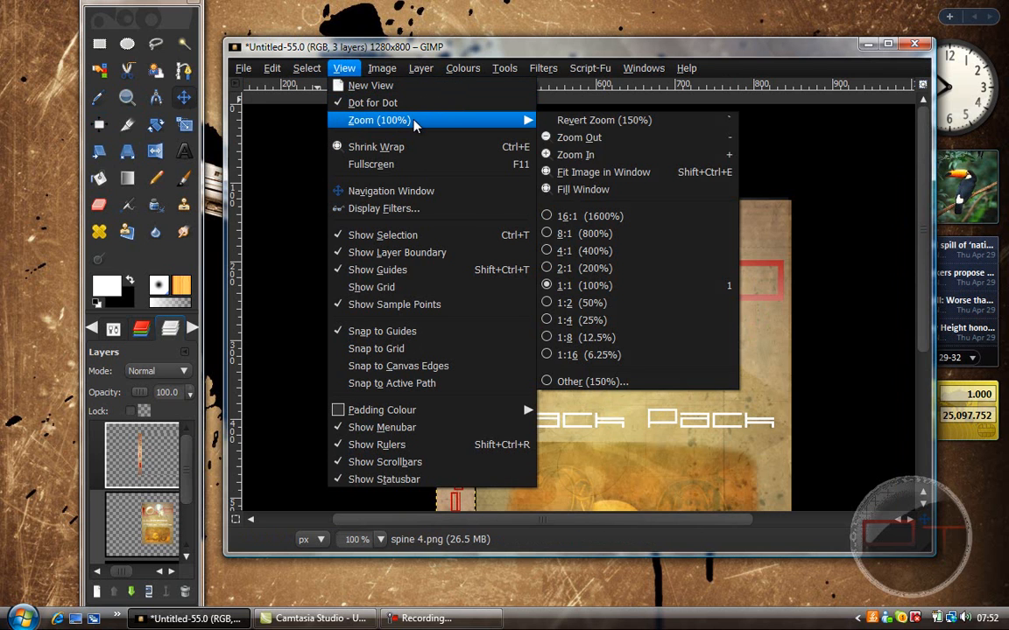
{"action": "left_click", "coordinate": [595, 189]}
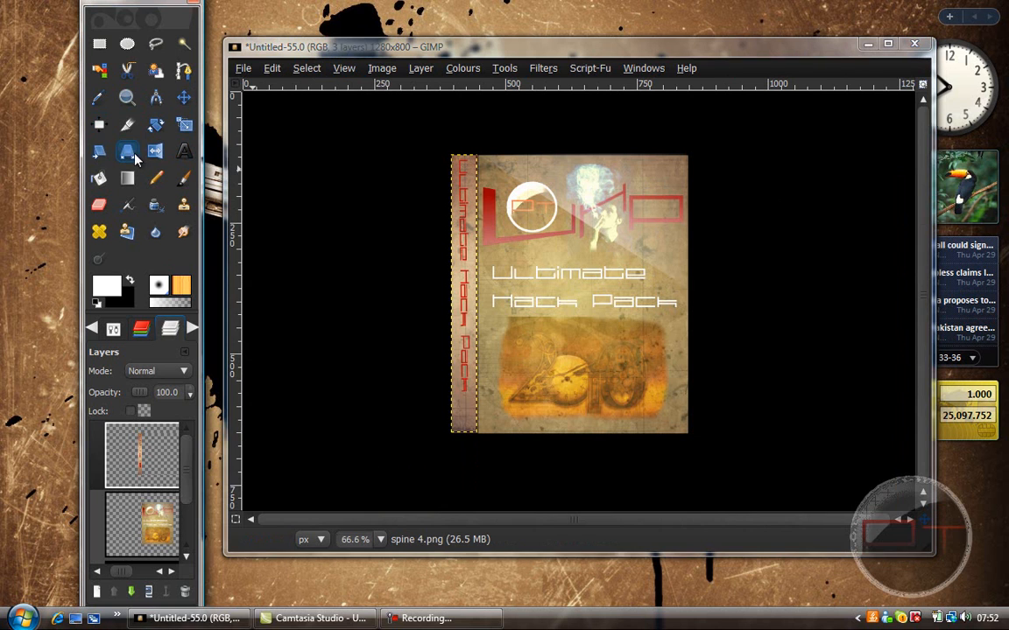
{"action": "left_click", "coordinate": [142, 521]}
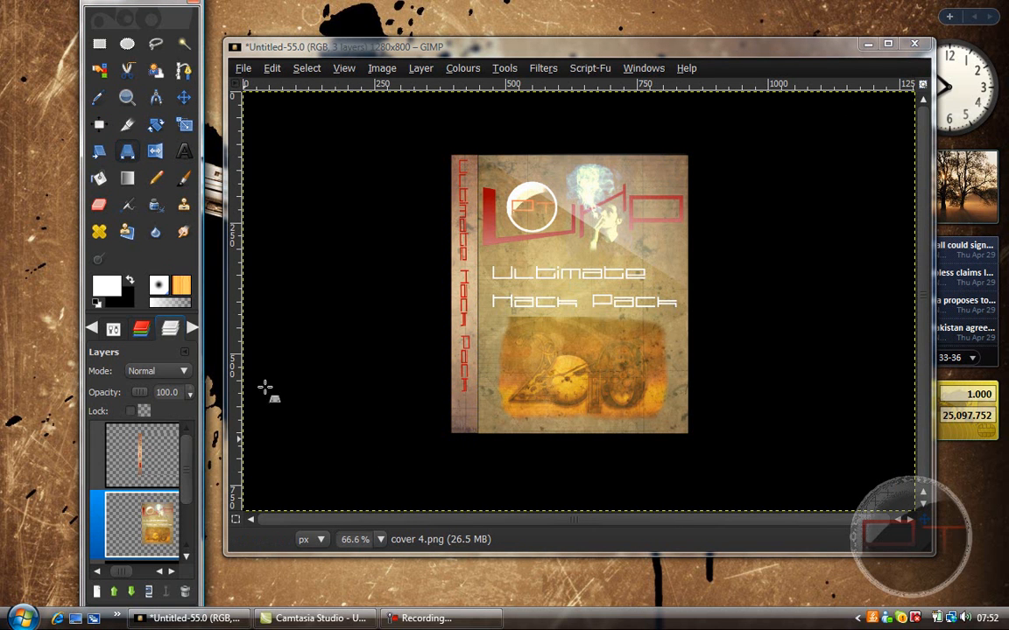
{"action": "left_click", "coordinate": [421, 68]}
{"action": "left_click", "coordinate": [442, 407]}
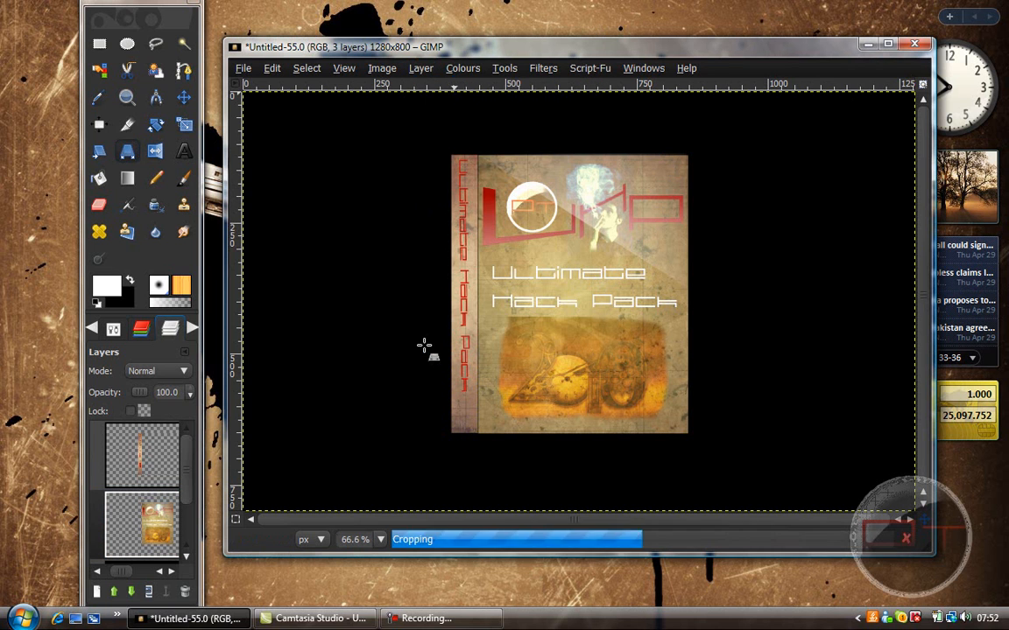
Step: Apply a Perspective transform to the cover, moving both outer corners vertically inward so the edge away from the spine is shorter
{"action": "left_click", "coordinate": [567, 238]}
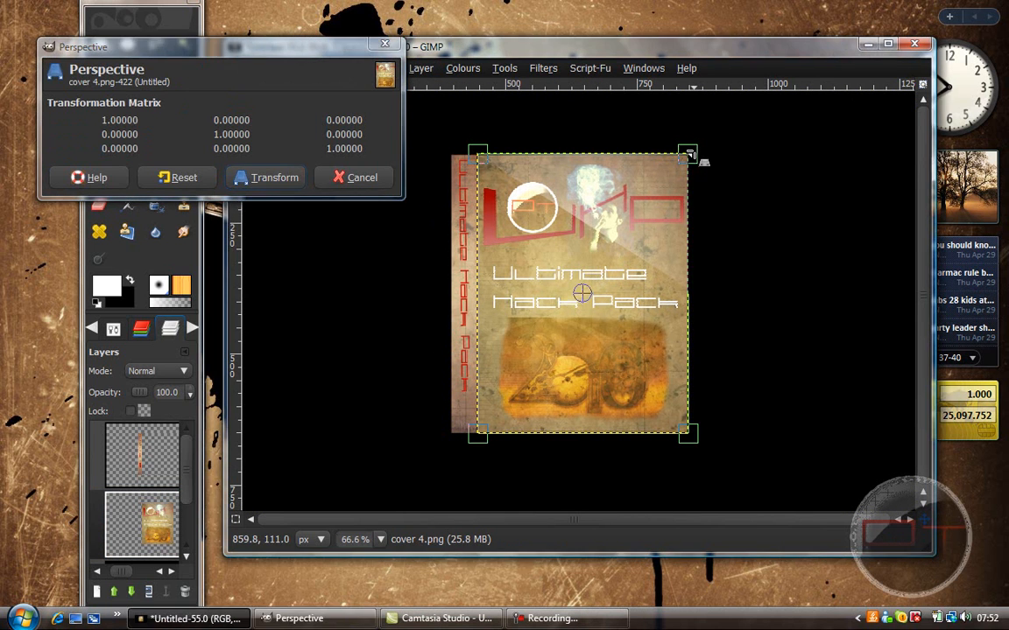
{"action": "left_click_drag", "start_coordinate": [690, 155], "coordinate": [692, 183]}
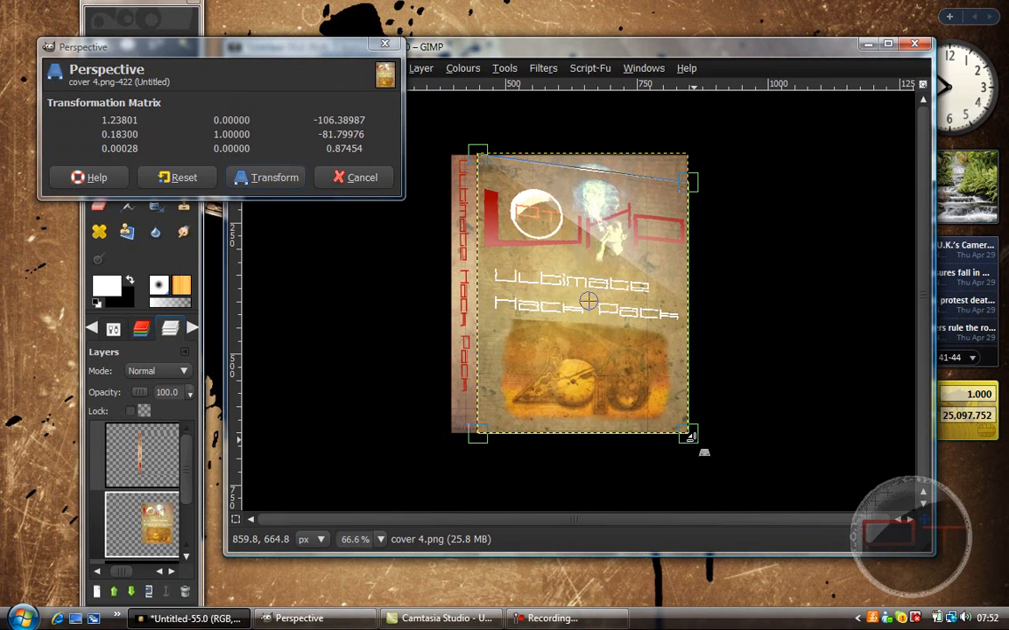
{"action": "left_click_drag", "start_coordinate": [691, 435], "coordinate": [689, 406]}
{"action": "left_click", "coordinate": [294, 181]}
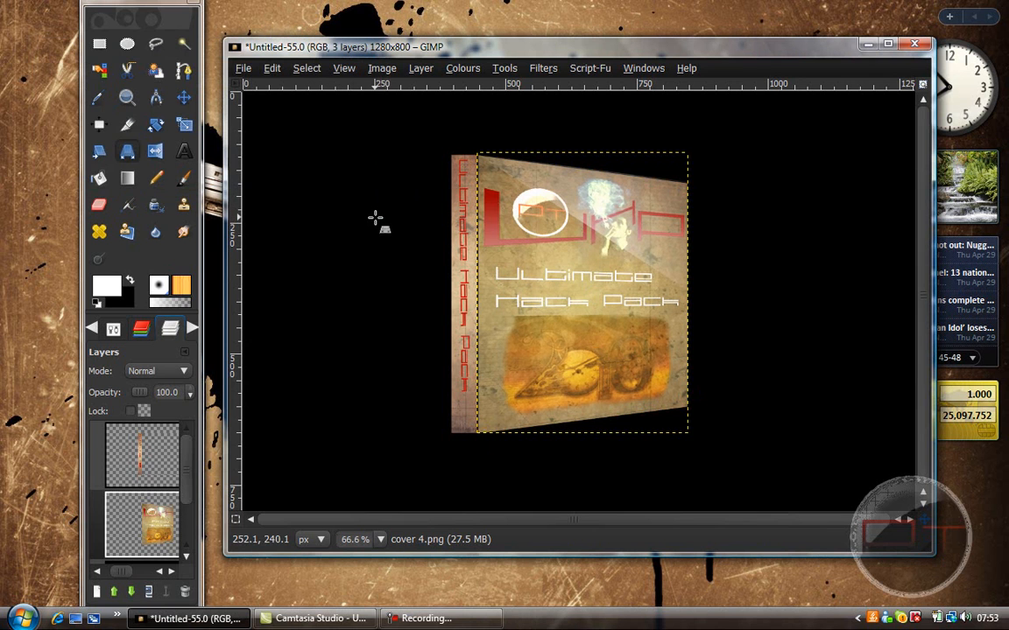
Step: Apply a Perspective transform to the spine, moving both outer corners vertically inward so it recedes from the cover
{"action": "left_click", "coordinate": [136, 451]}
{"action": "left_click", "coordinate": [448, 336]}
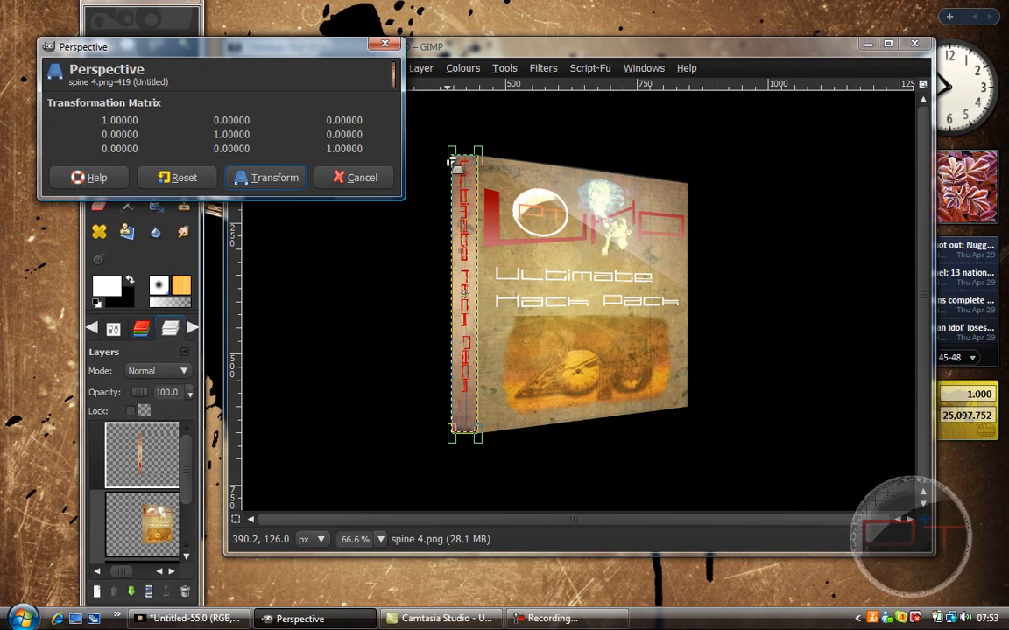
{"action": "left_click_drag", "start_coordinate": [455, 162], "coordinate": [450, 174]}
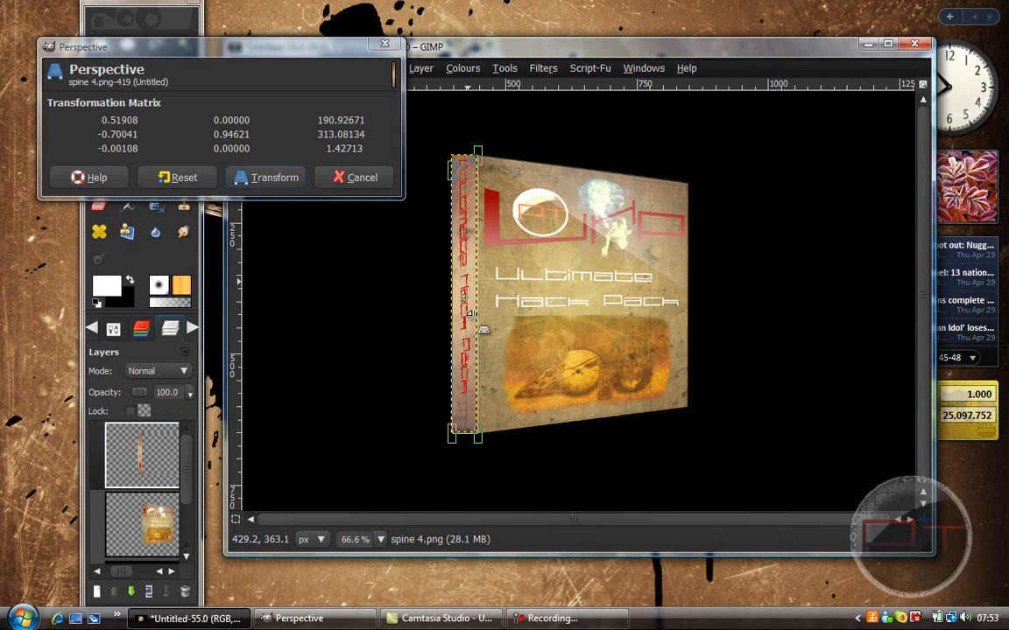
{"action": "left_click_drag", "start_coordinate": [454, 438], "coordinate": [455, 425]}
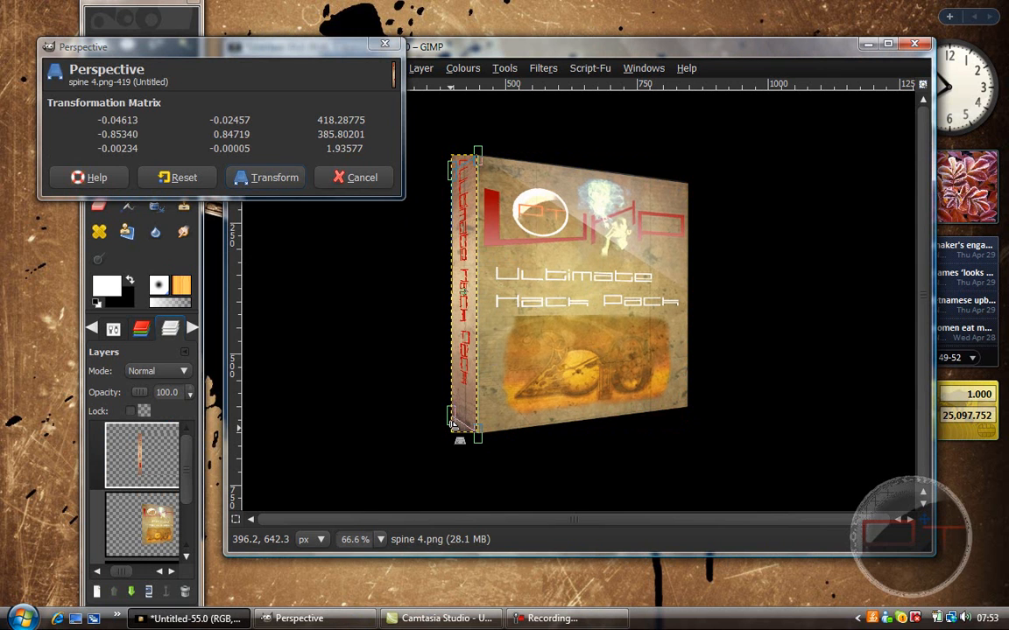
{"action": "left_click", "coordinate": [273, 179]}
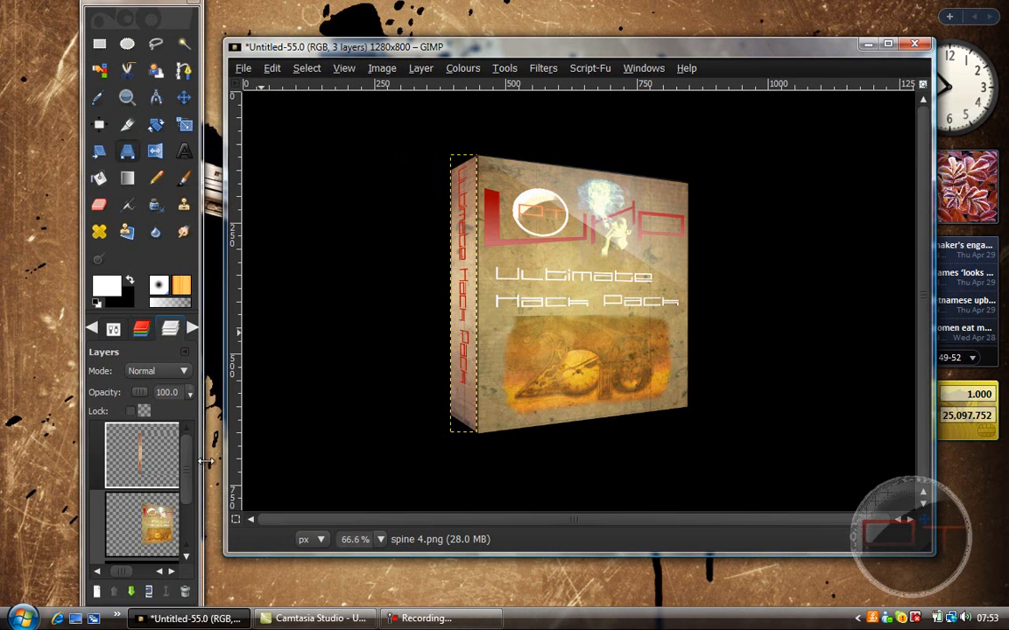
Step: Revert the image through the undo history to the state just before the highlight layer was merged down
{"action": "scroll", "coordinate": [189, 489], "scroll_direction": "down", "scroll_amount": 2}
{"action": "left_click", "coordinate": [142, 538]}
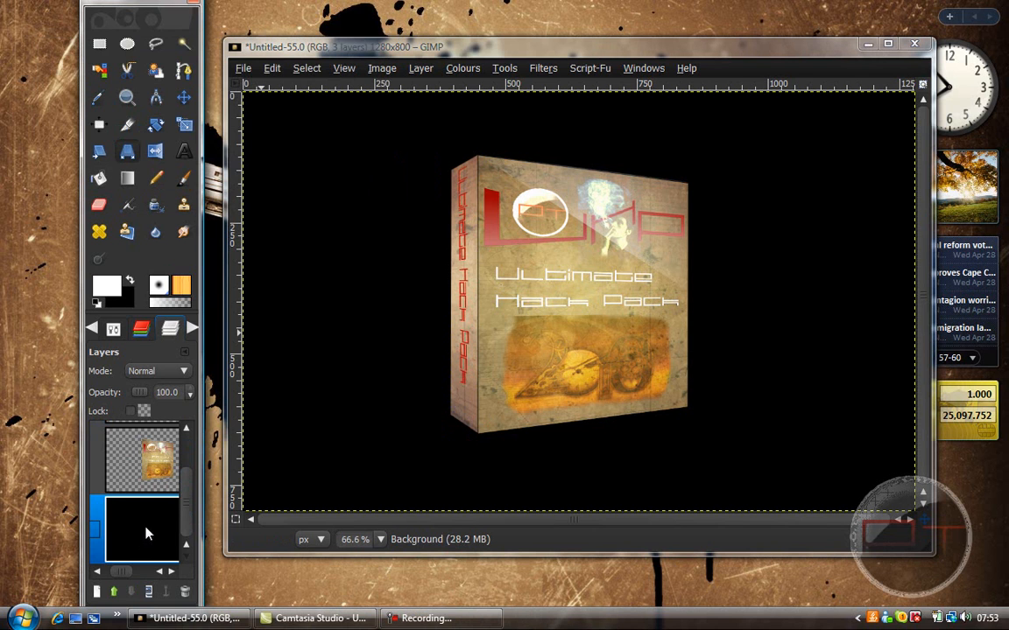
{"action": "left_click_drag", "start_coordinate": [191, 502], "coordinate": [185, 475]}
{"action": "left_click", "coordinate": [281, 71]}
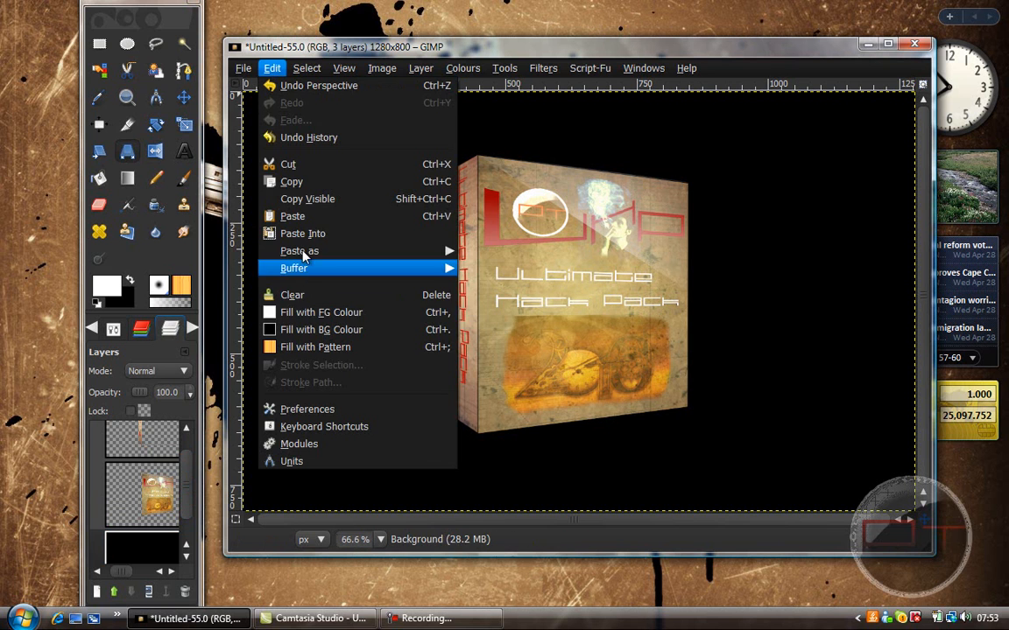
{"action": "left_click", "coordinate": [311, 149]}
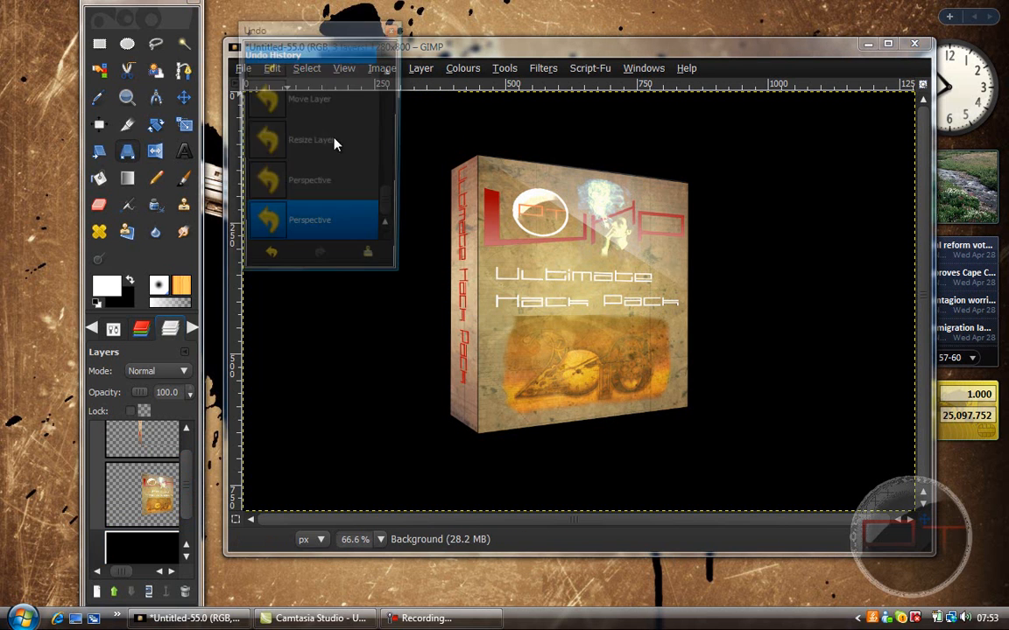
{"action": "left_click_drag", "start_coordinate": [391, 219], "coordinate": [362, 184]}
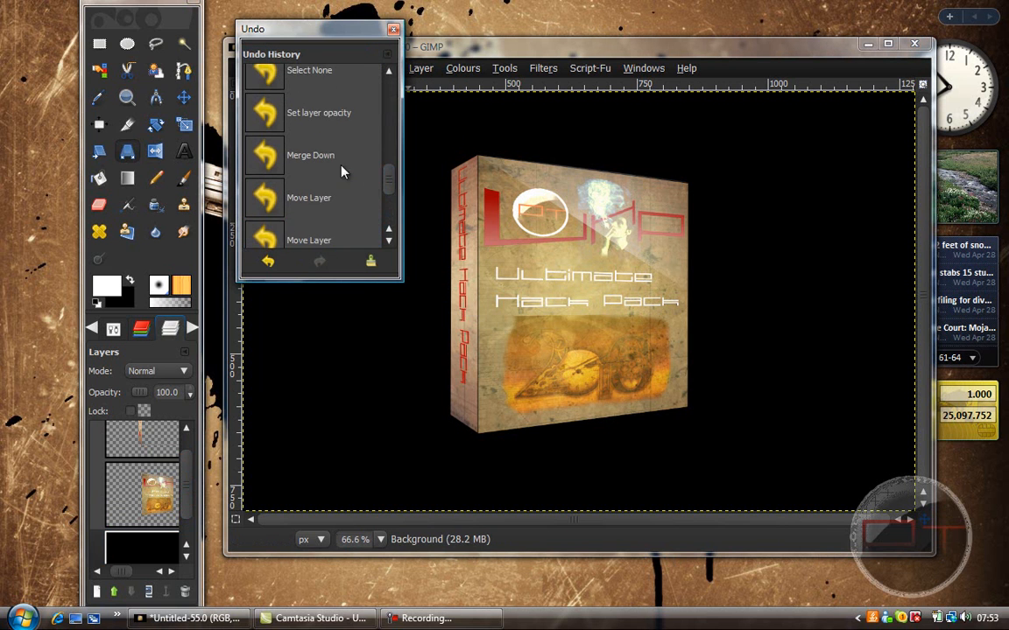
{"action": "left_click", "coordinate": [329, 164]}
{"action": "left_click", "coordinate": [308, 169]}
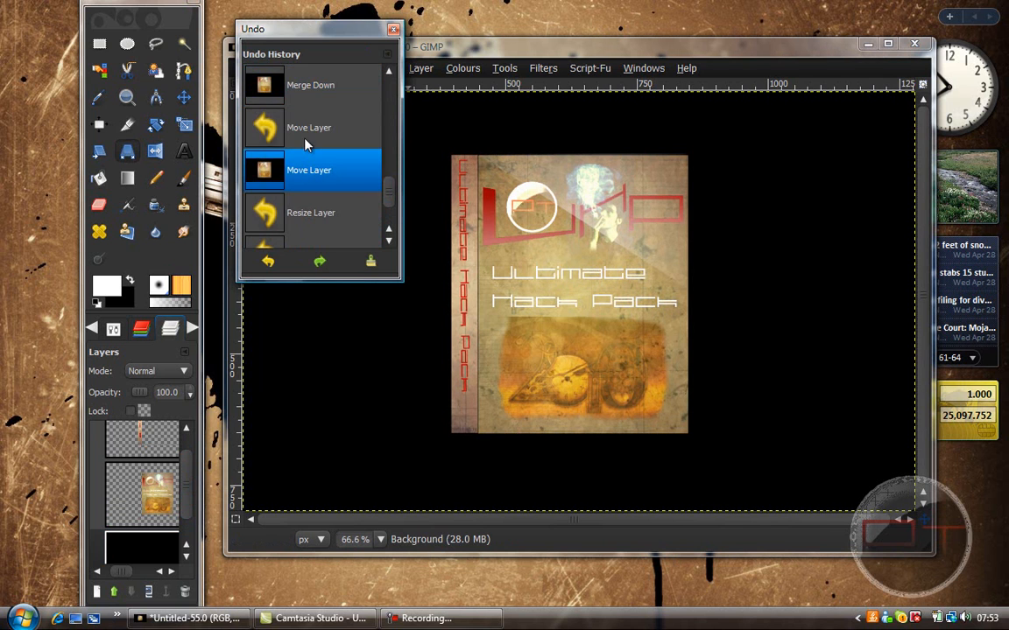
{"action": "left_click", "coordinate": [304, 88]}
{"action": "left_click", "coordinate": [282, 262]}
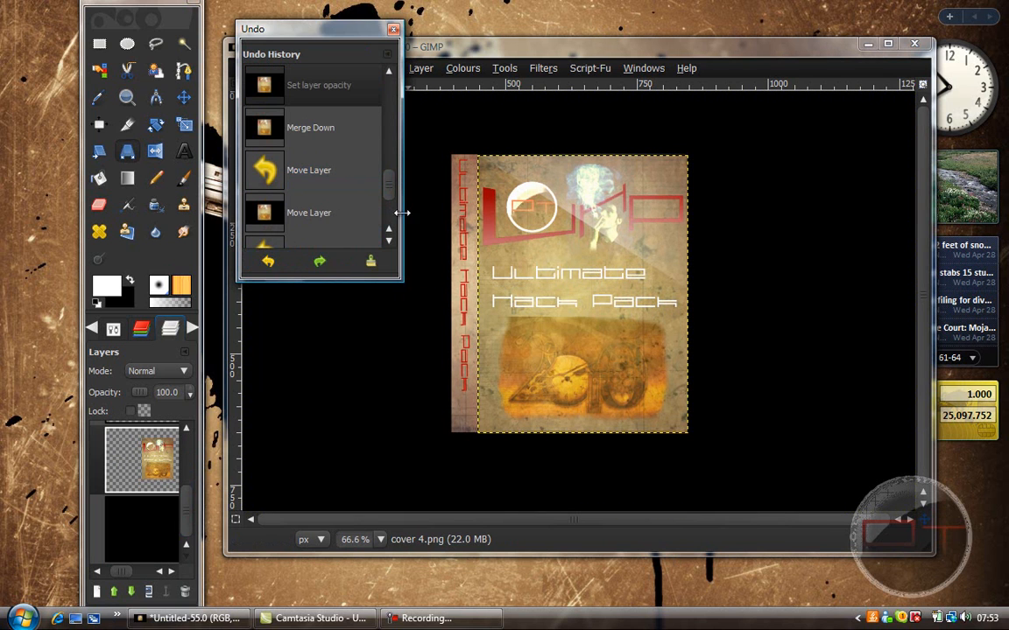
{"action": "left_click", "coordinate": [393, 33]}
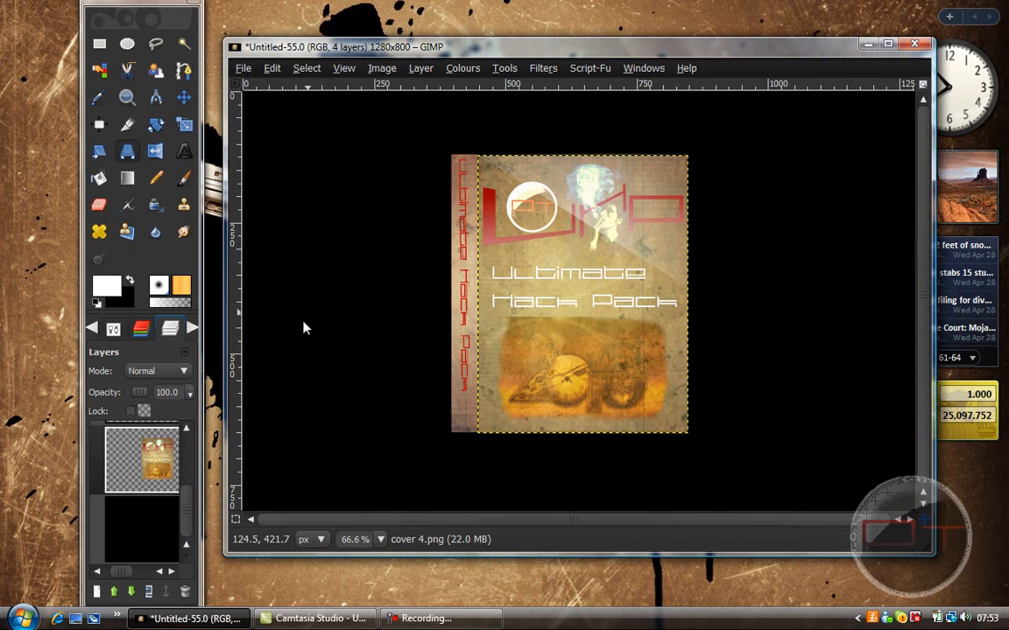
Step: Set the highlight gradient layer's opacity to 50 and merge it down onto the cover layer
{"action": "left_click_drag", "start_coordinate": [190, 490], "coordinate": [189, 468]}
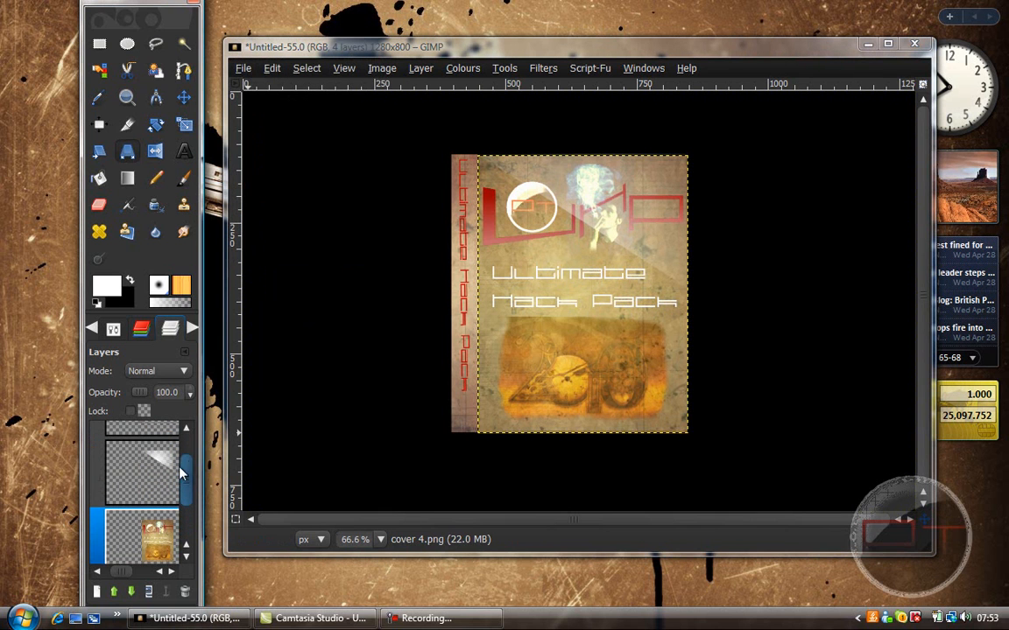
{"action": "left_click", "coordinate": [175, 455]}
{"action": "left_click_drag", "start_coordinate": [129, 394], "coordinate": [135, 394]}
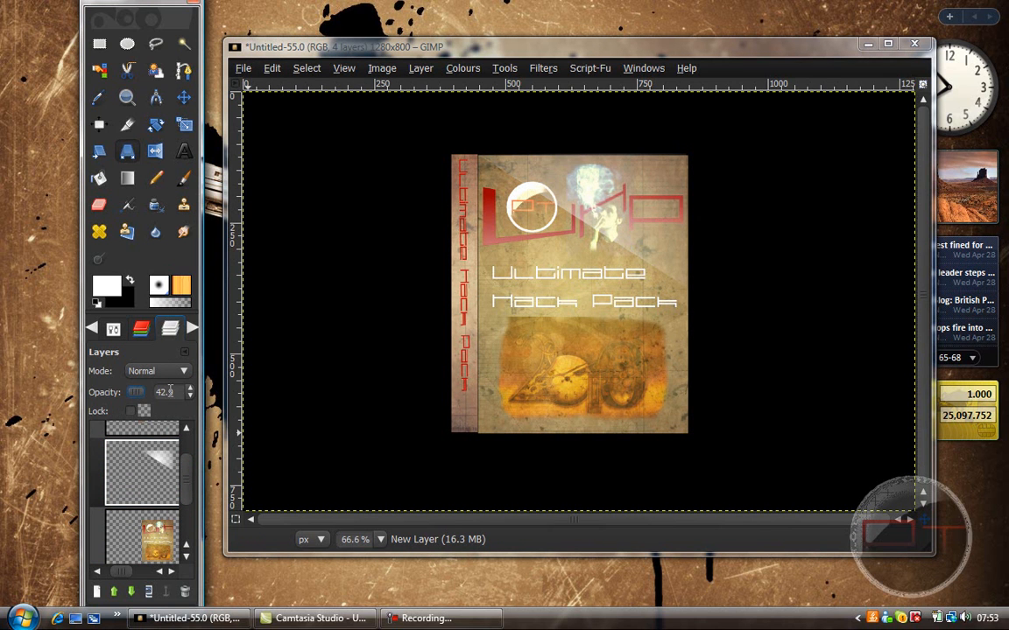
{"action": "type", "text": "50"}
{"action": "left_click", "coordinate": [149, 468]}
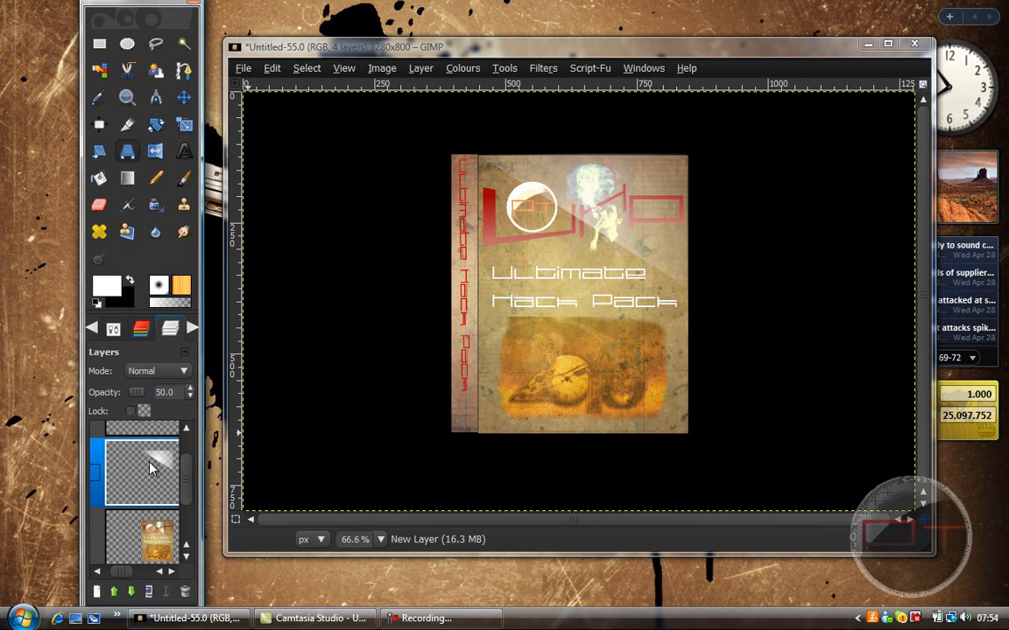
{"action": "right_click", "coordinate": [149, 469]}
{"action": "left_click", "coordinate": [200, 127]}
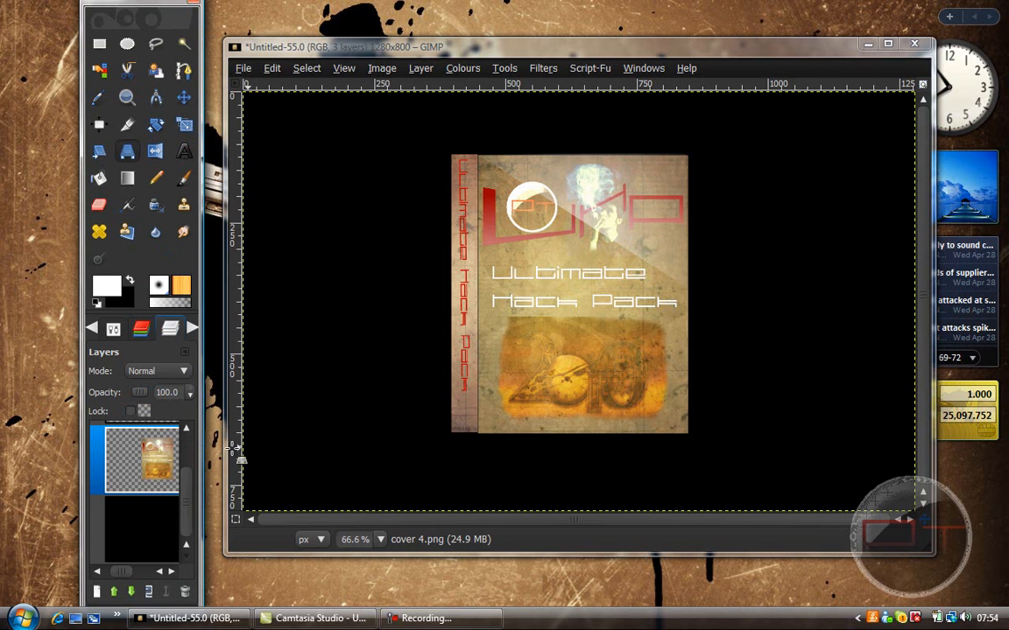
Step: Make the cover layer the active layer
{"action": "left_click_drag", "start_coordinate": [185, 478], "coordinate": [184, 446]}
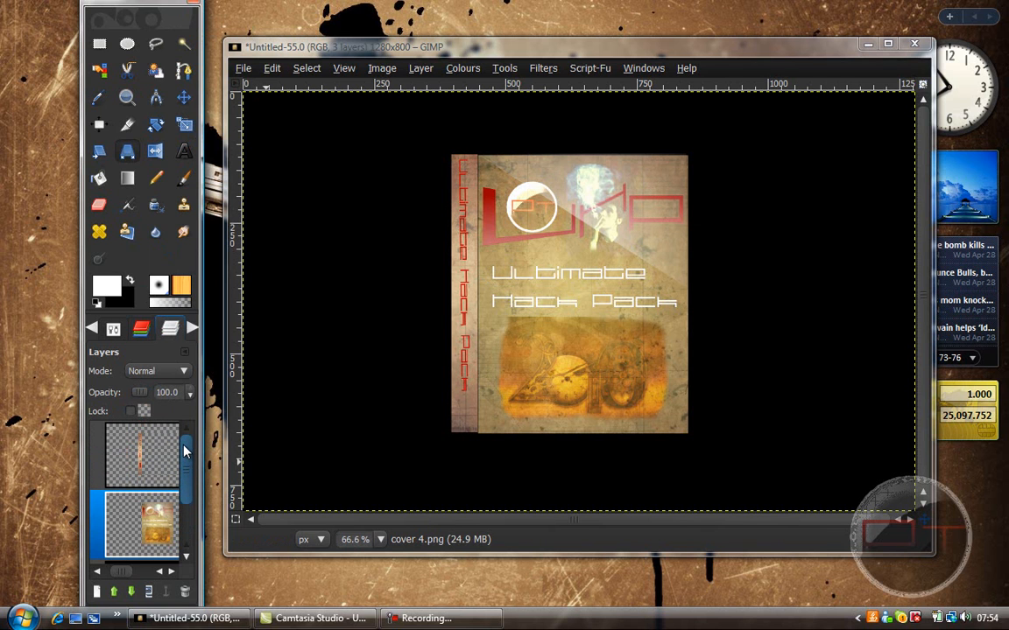
{"action": "left_click", "coordinate": [182, 452]}
{"action": "mouse_move", "coordinate": [191, 473]}
{"action": "left_mouse_down"}
{"action": "mouse_move", "coordinate": [188, 503]}
{"action": "mouse_move", "coordinate": [186, 477]}
{"action": "left_mouse_up"}
{"action": "left_click", "coordinate": [152, 497]}
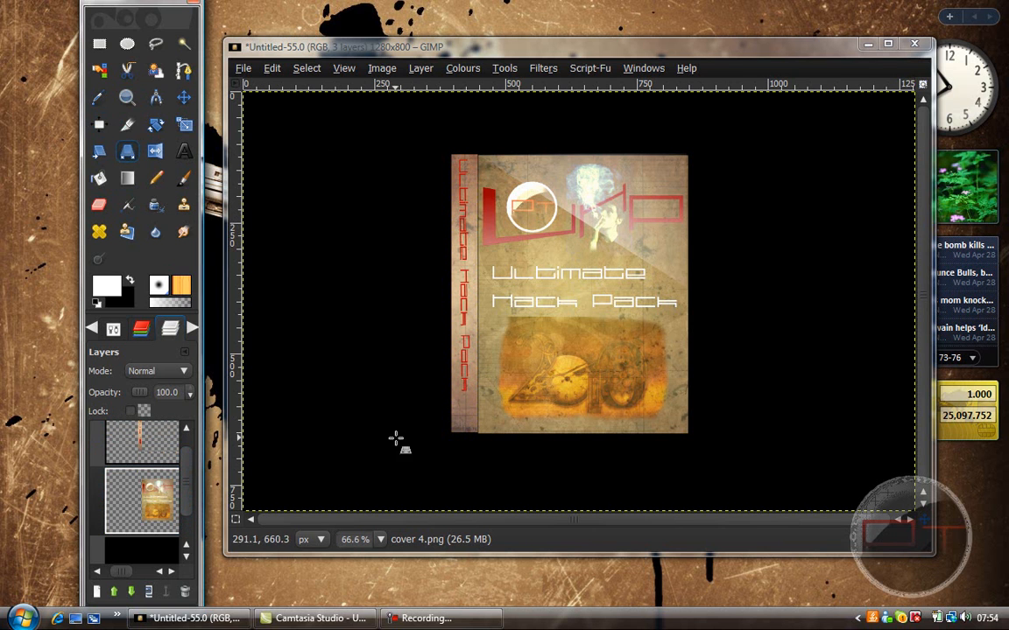
Step: Autocrop the cover layer and apply a Perspective transform, moving its two outer corners vertically inward and slightly towards the spine
{"action": "left_click", "coordinate": [420, 69]}
{"action": "left_click", "coordinate": [466, 342]}
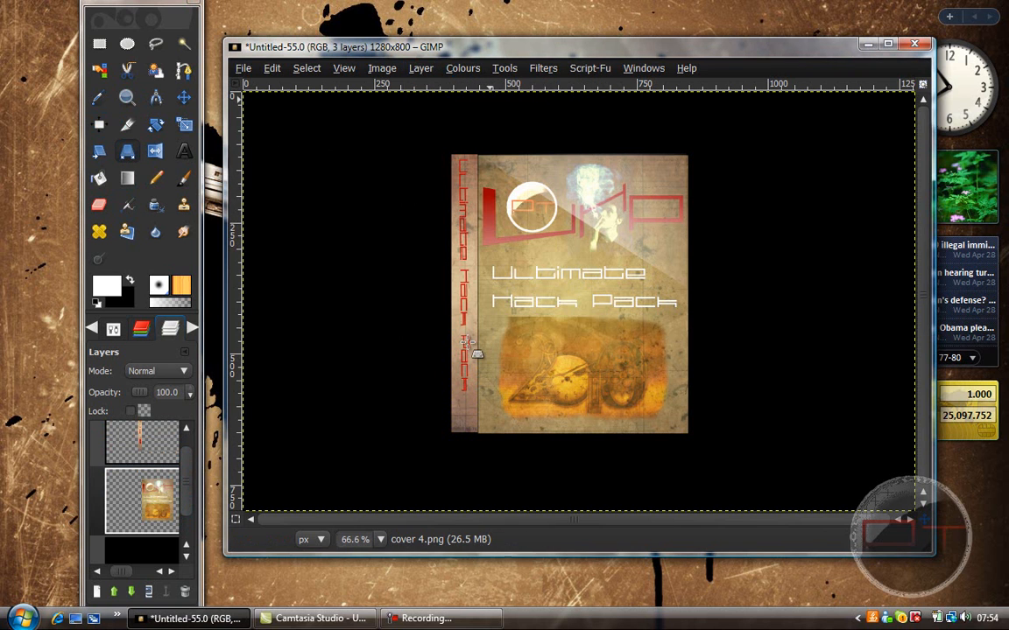
{"action": "left_click", "coordinate": [663, 329]}
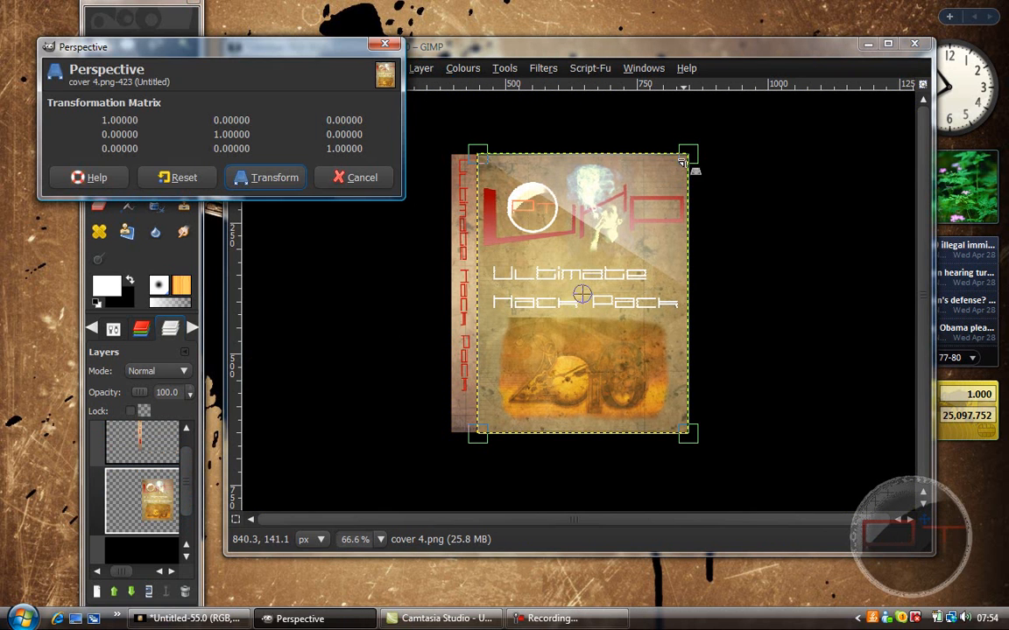
{"action": "mouse_move", "coordinate": [683, 163]}
{"action": "left_mouse_down"}
{"action": "mouse_move", "coordinate": [682, 205]}
{"action": "mouse_move", "coordinate": [675, 183]}
{"action": "left_mouse_up"}
{"action": "left_click_drag", "start_coordinate": [675, 439], "coordinate": [675, 404]}
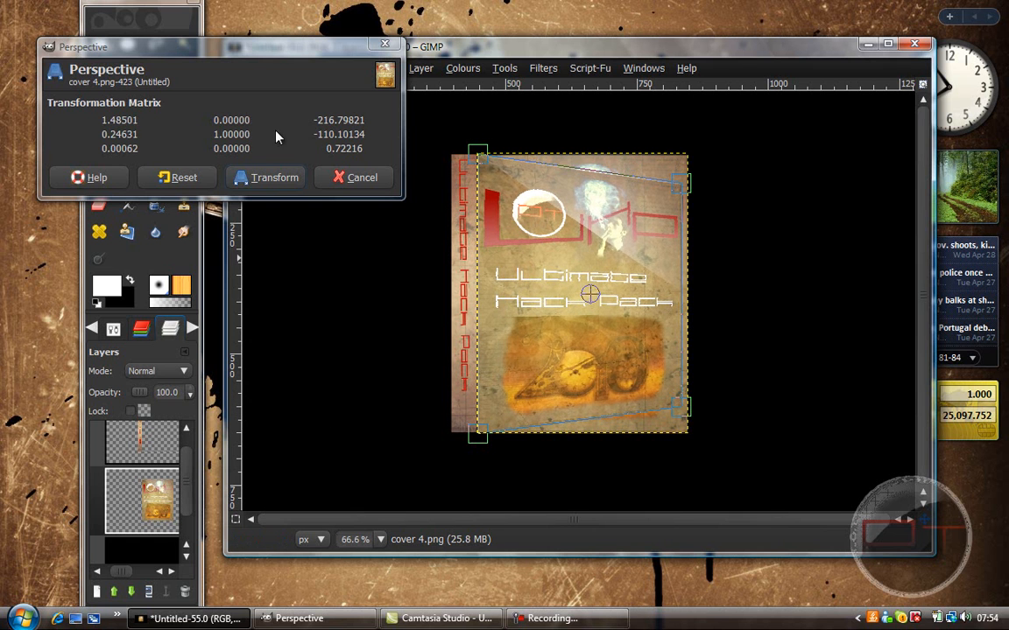
{"action": "left_click", "coordinate": [272, 177]}
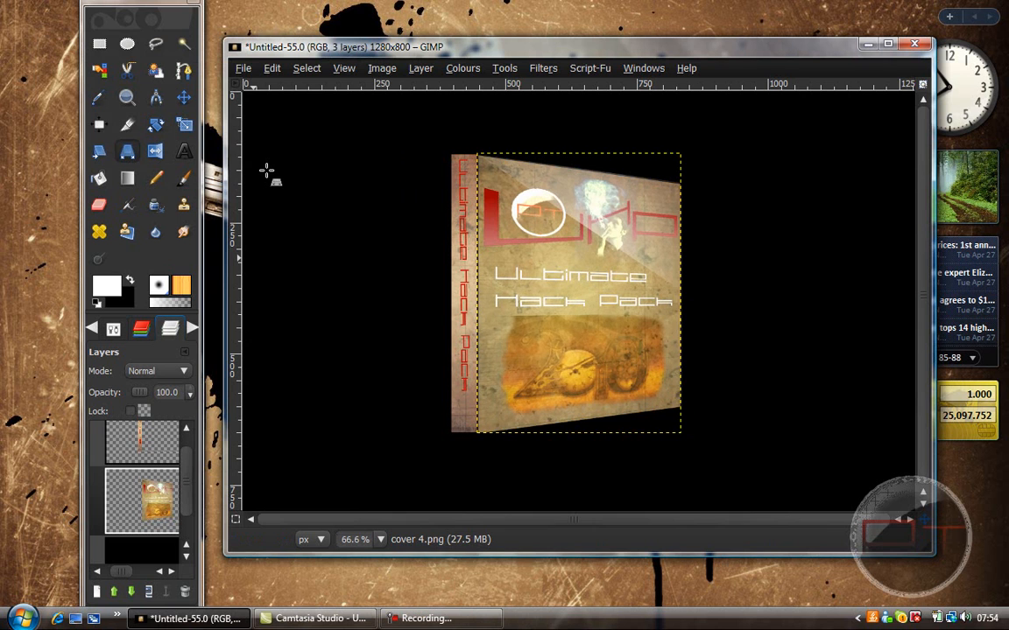
Step: Autocrop the spine layer and apply a Perspective transform, moving both outer corners vertically inward so it recedes from the cover
{"action": "left_click", "coordinate": [140, 438]}
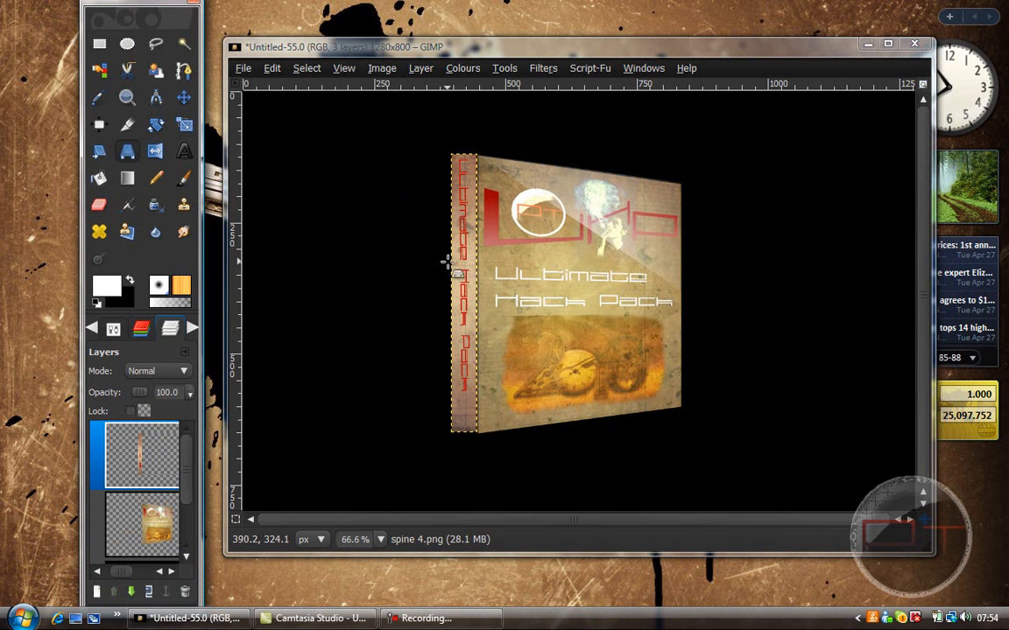
{"action": "left_click", "coordinate": [423, 70]}
{"action": "left_click", "coordinate": [437, 347]}
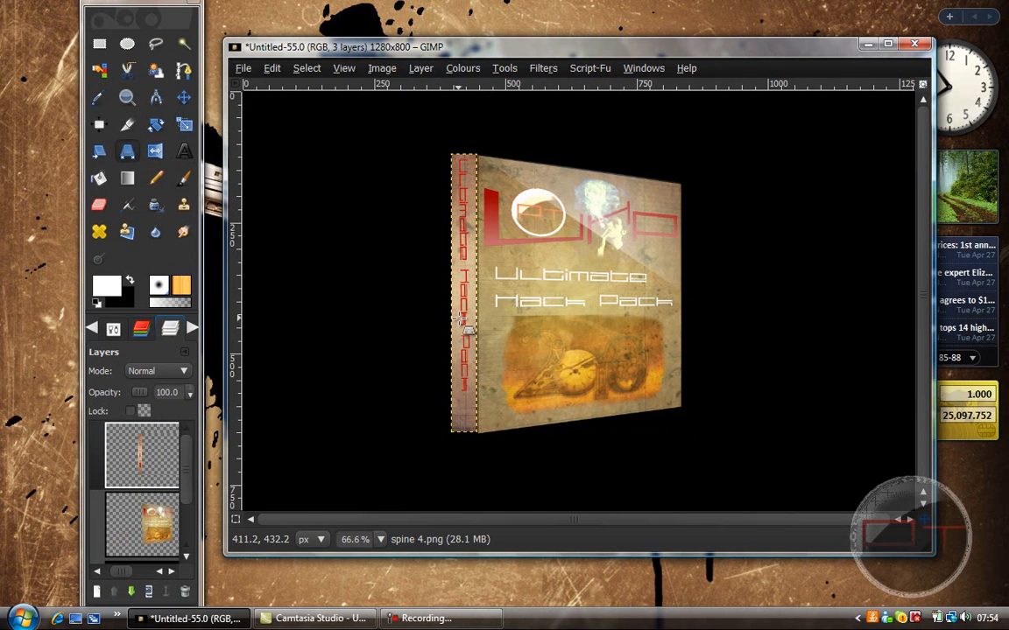
{"action": "left_click", "coordinate": [469, 275]}
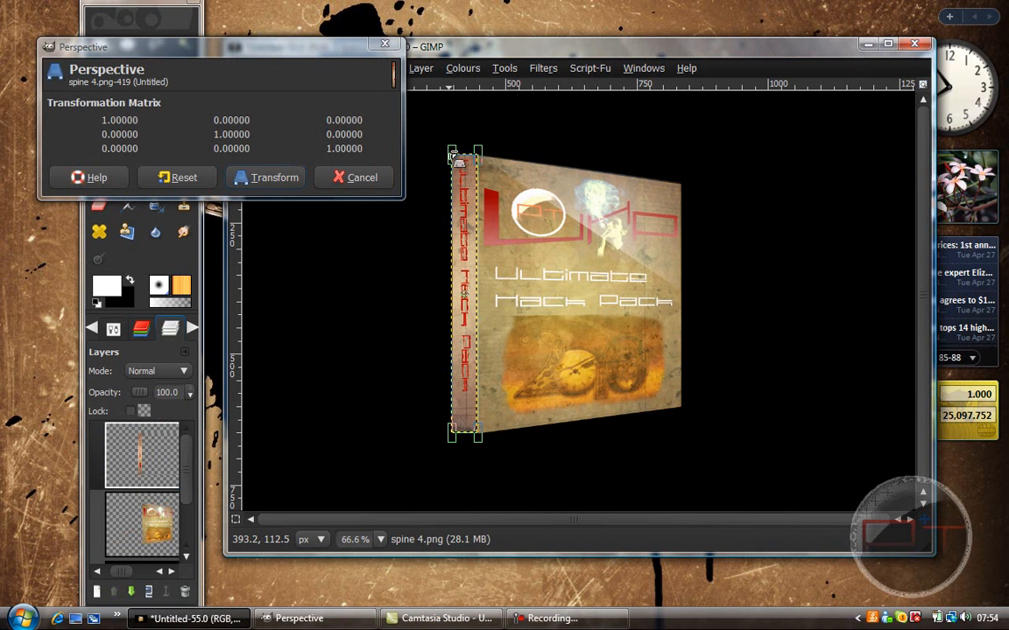
{"action": "left_click_drag", "start_coordinate": [452, 158], "coordinate": [456, 185]}
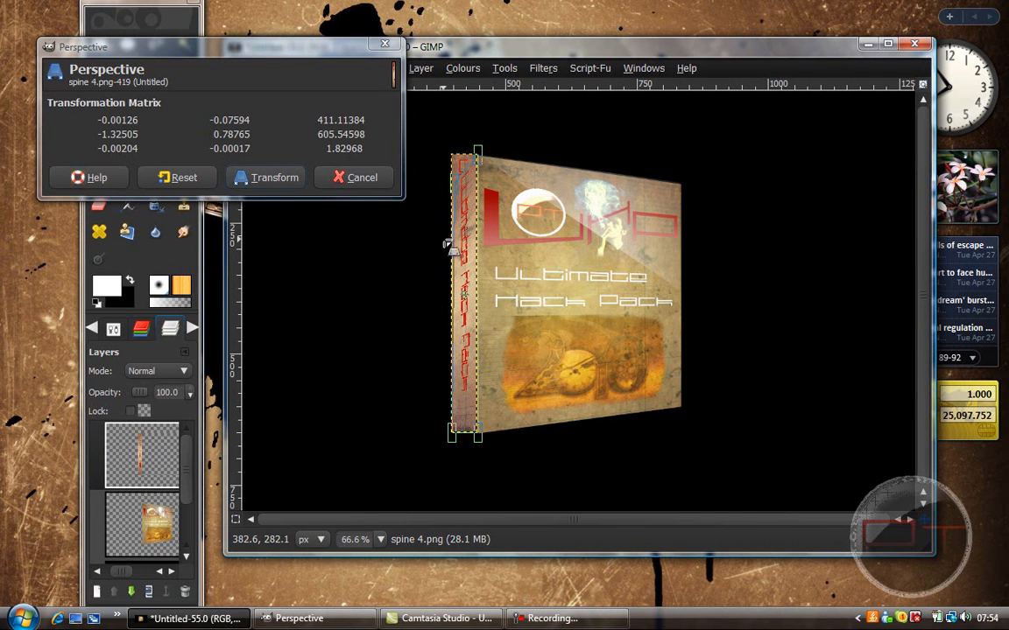
{"action": "left_click_drag", "start_coordinate": [453, 424], "coordinate": [456, 405]}
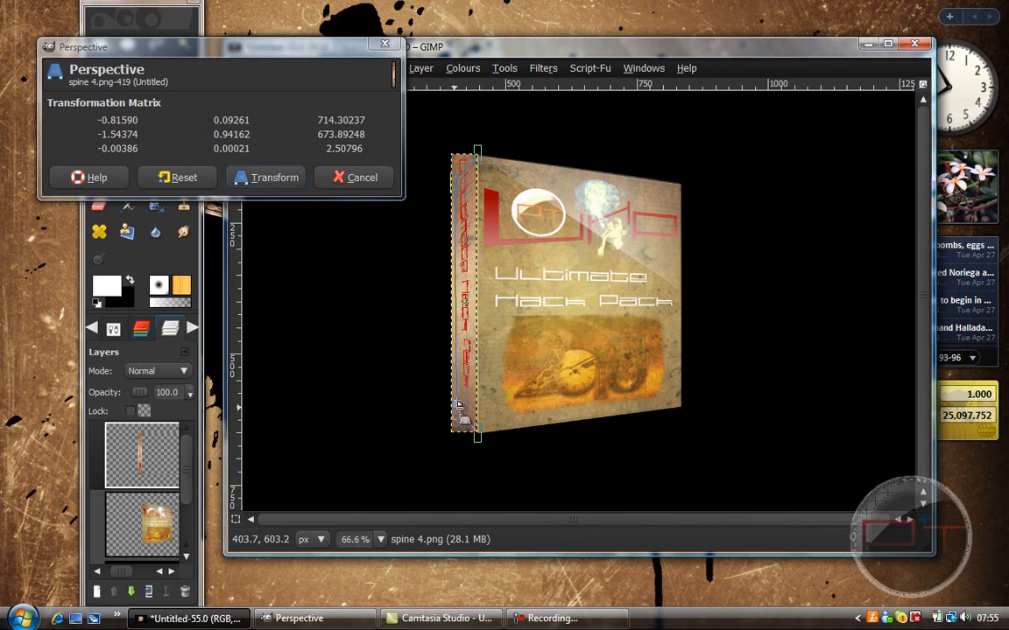
{"action": "left_click", "coordinate": [262, 177]}
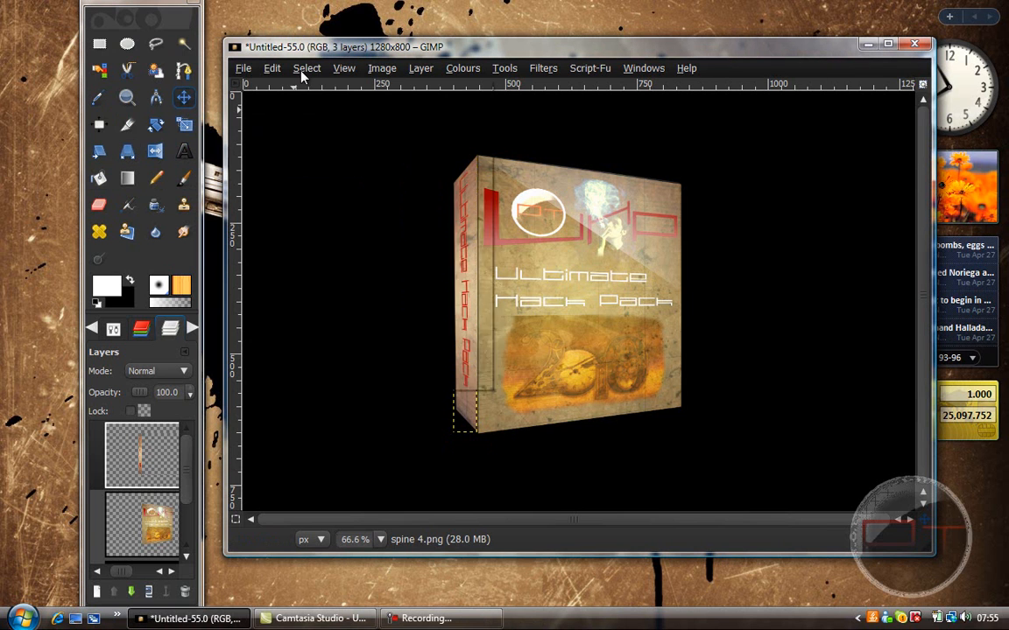
Step: Hide the layer boundary outline on the canvas to show the box without guides
{"action": "left_click", "coordinate": [344, 67]}
{"action": "left_click", "coordinate": [356, 252]}
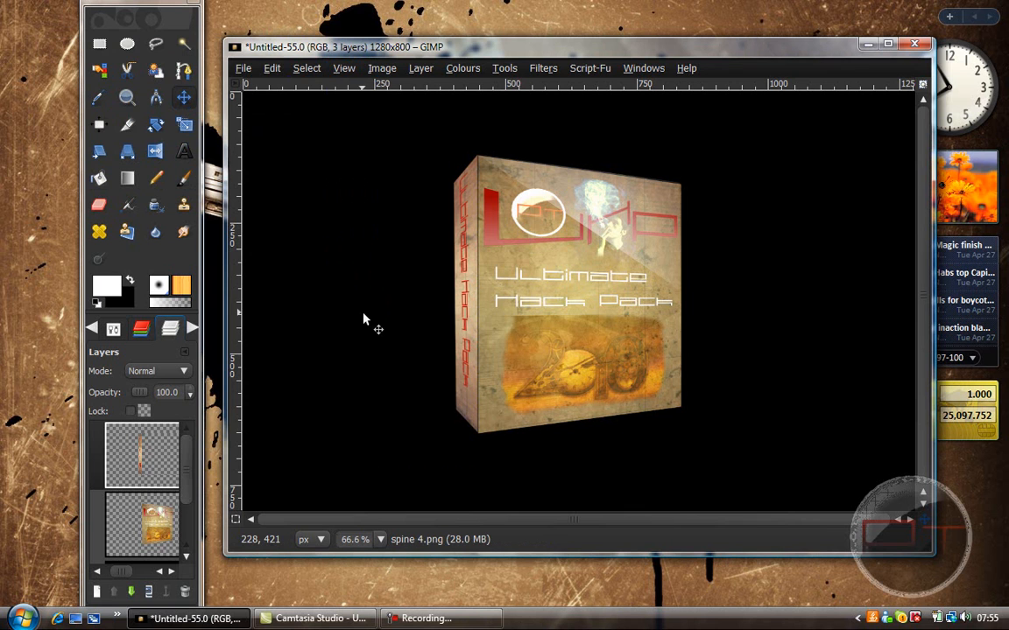
{"action": "left_click", "coordinate": [431, 618]}
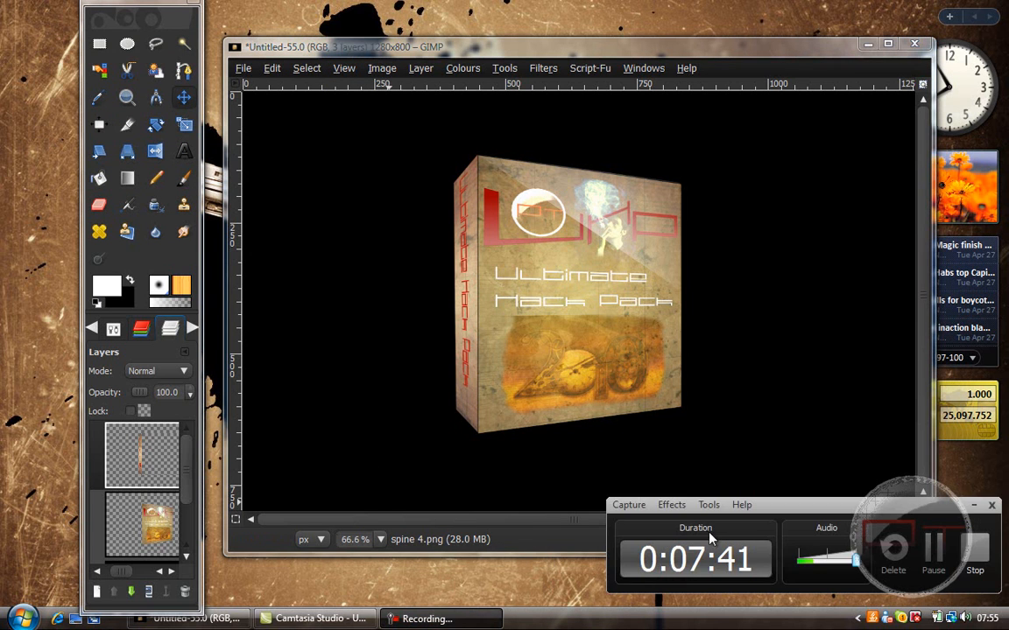
{"action": "left_click", "coordinate": [974, 497]}
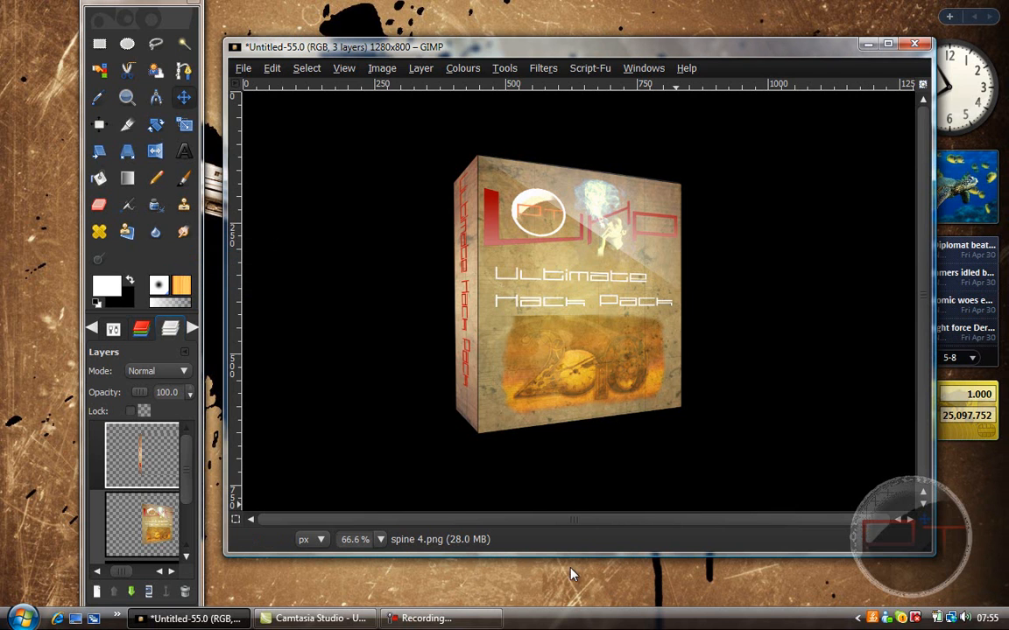
{"action": "left_click", "coordinate": [420, 618]}
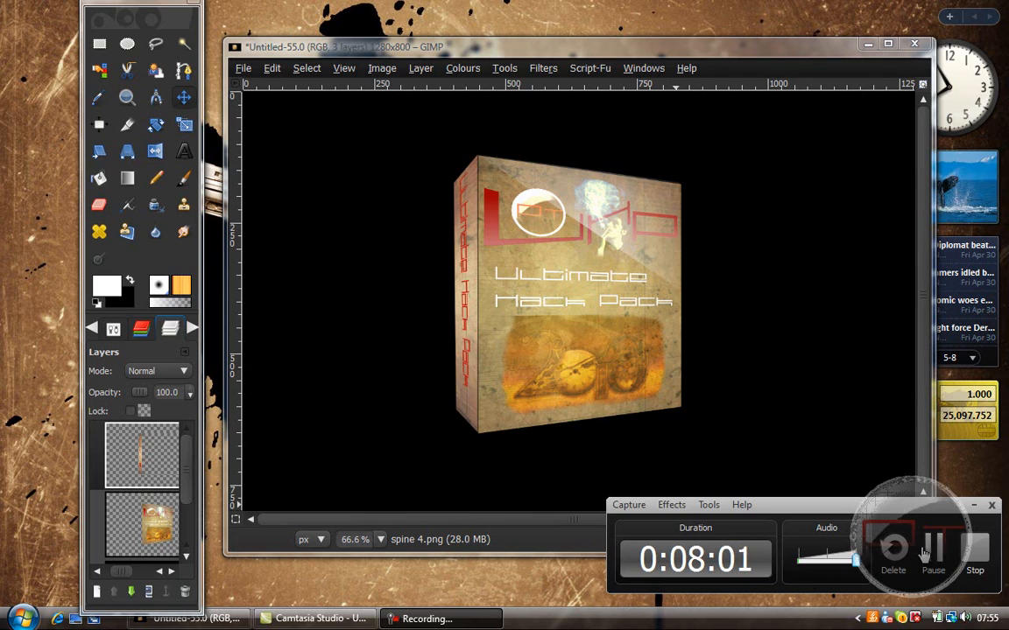